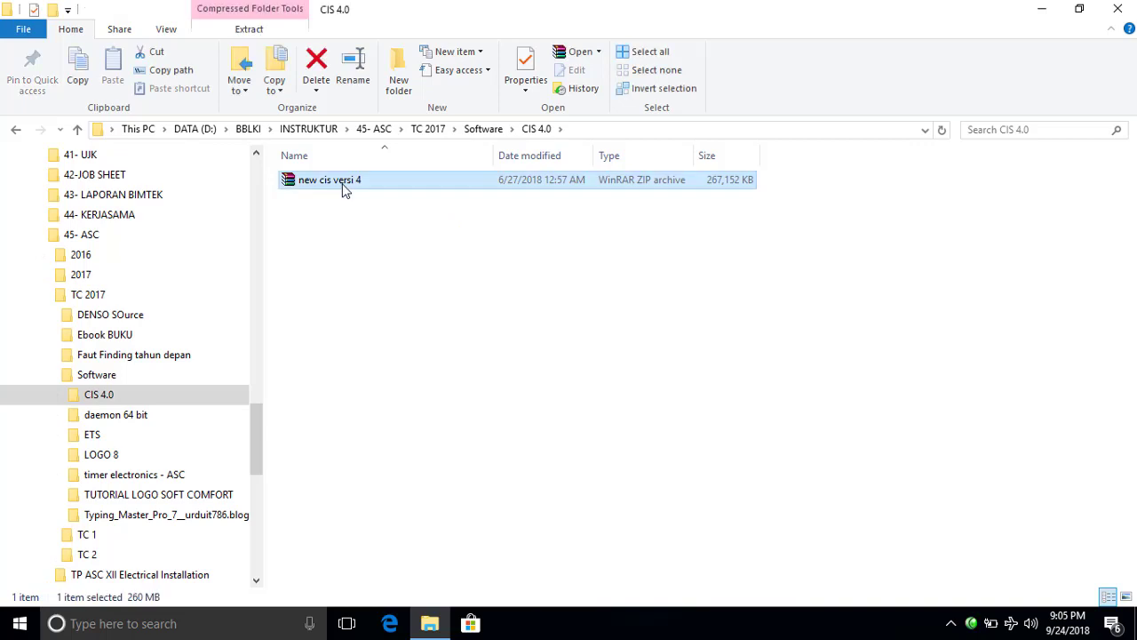
Extract the new cis versi 4 archive, then run jdk-8u171-windows-x64 from the extracted folder.
right_click(342, 183)
click(445, 250)
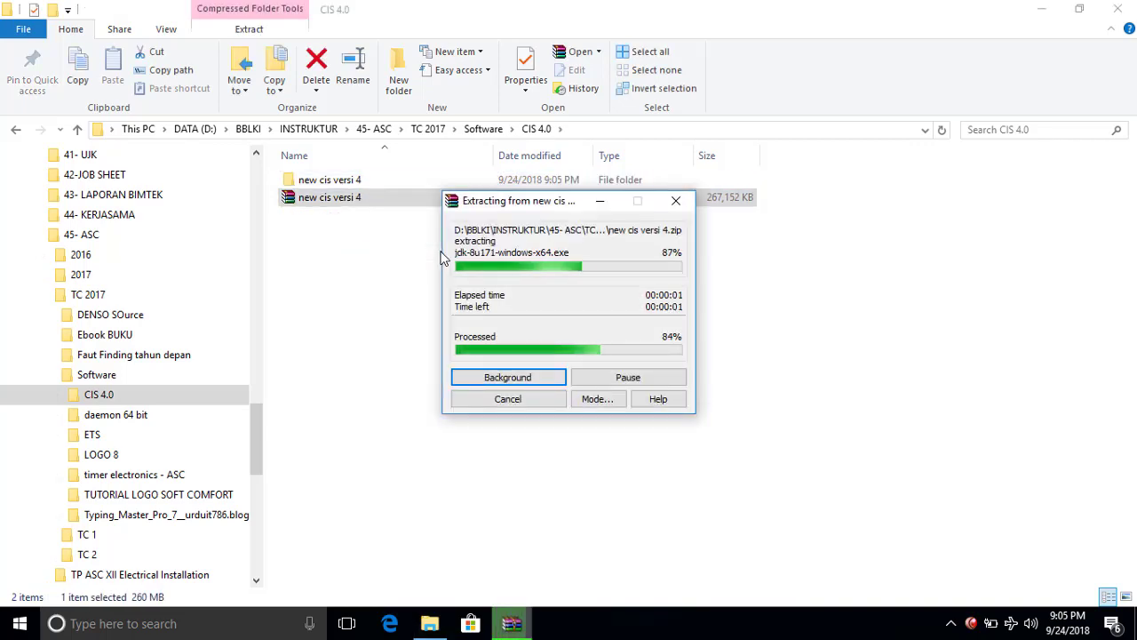
double_click(342, 180)
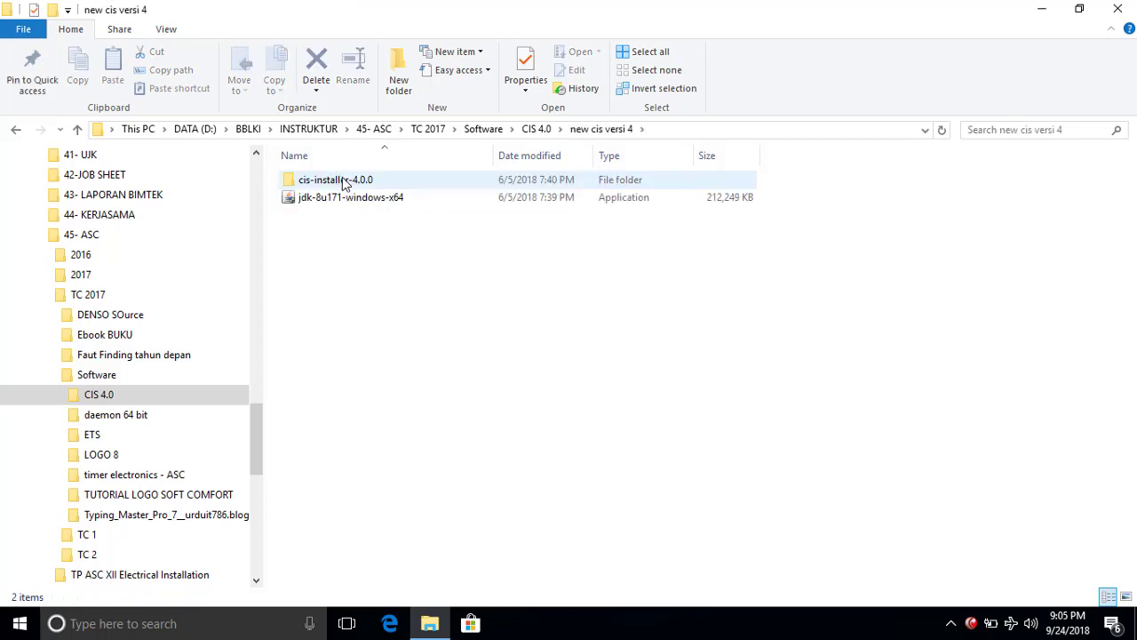
double_click(338, 205)
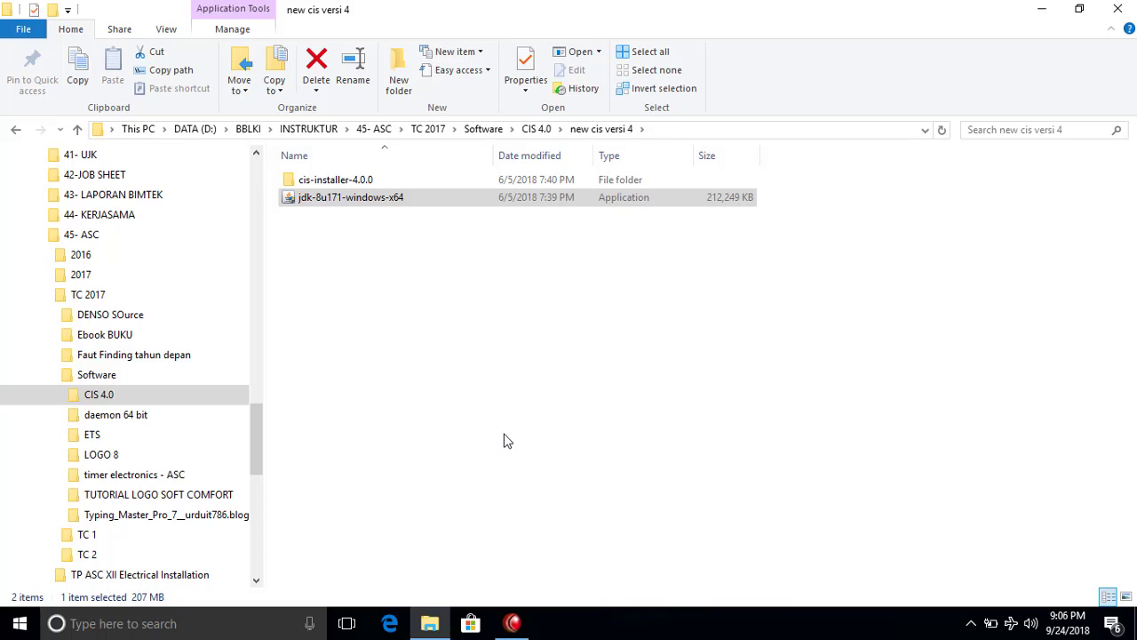
Bring the JDK 8 installer forward and advance past Welcome and Custom Setup, keeping default features.
mouse_move(512, 627)
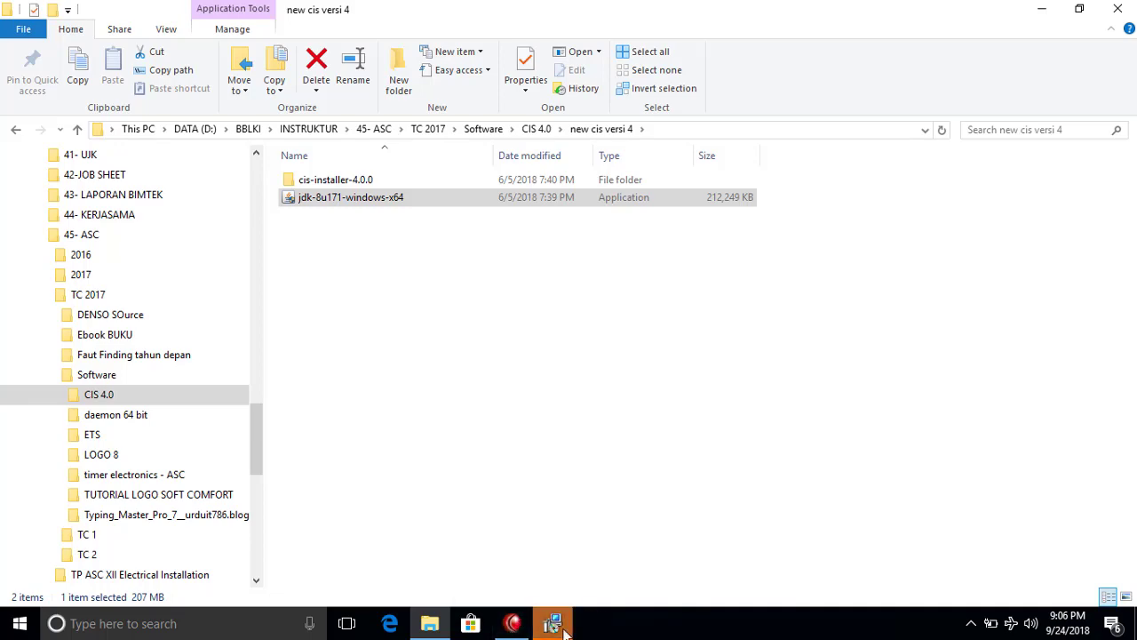
mouse_move(558, 634)
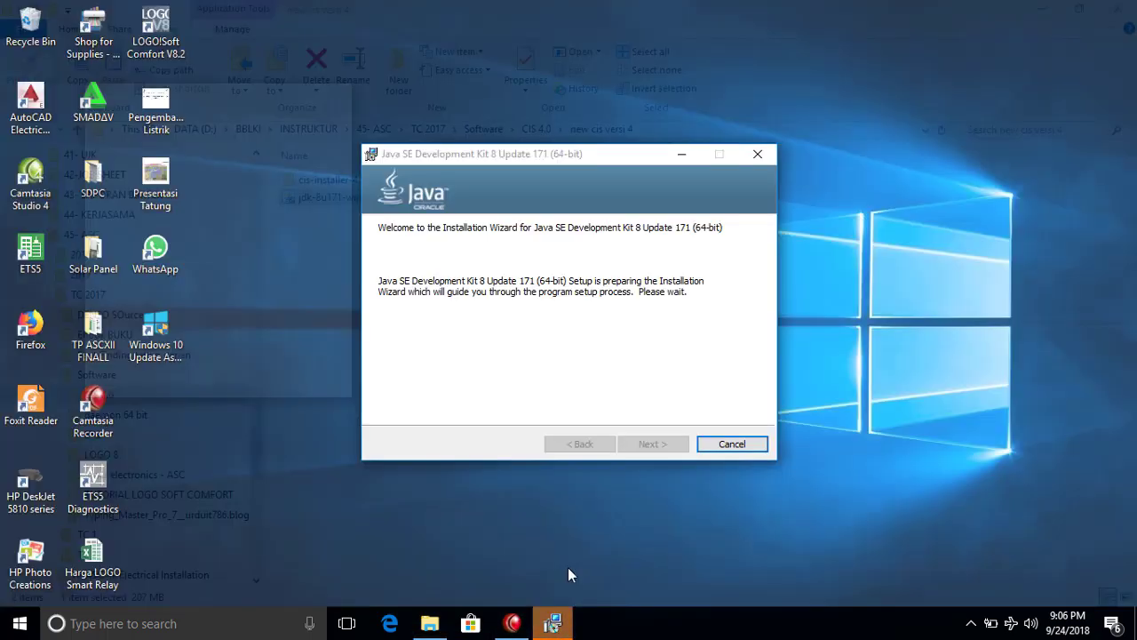
click(568, 567)
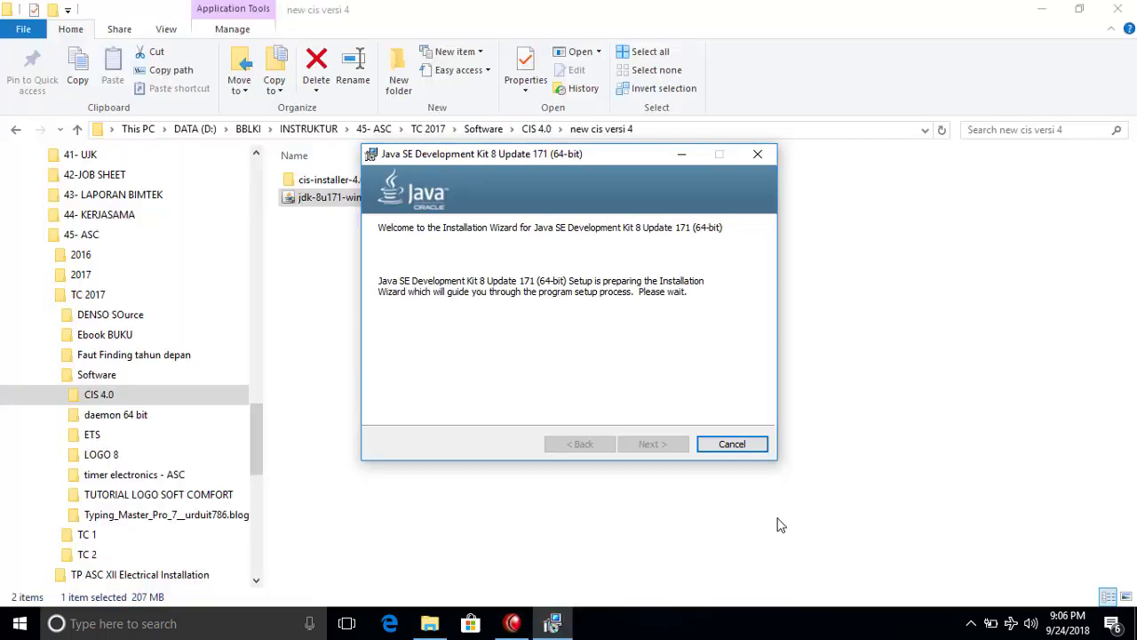
click(667, 445)
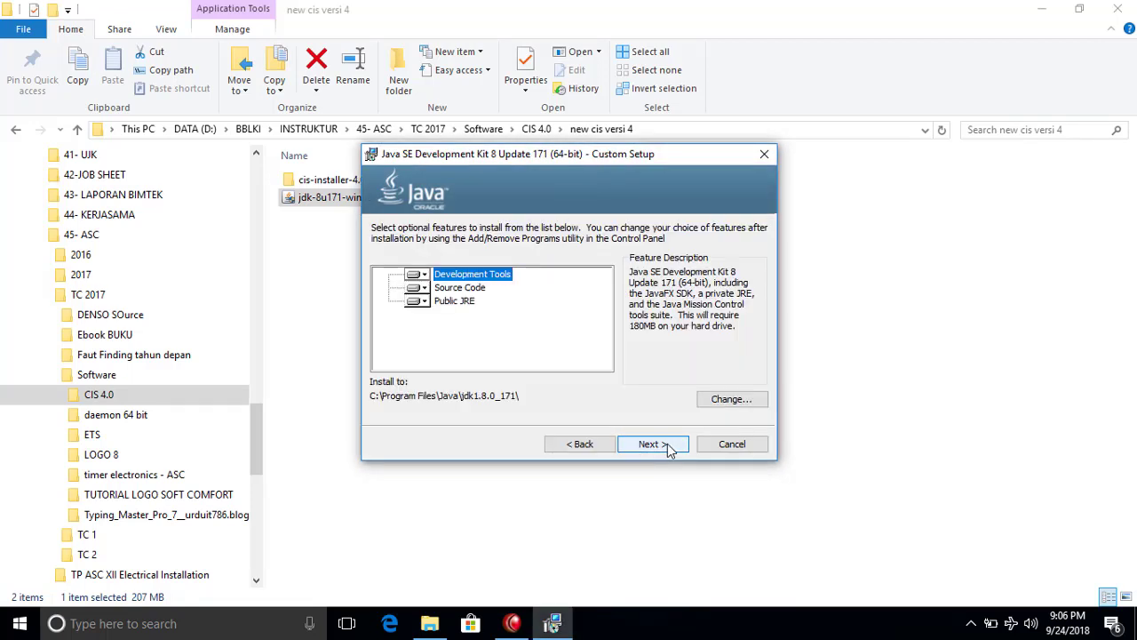
click(668, 444)
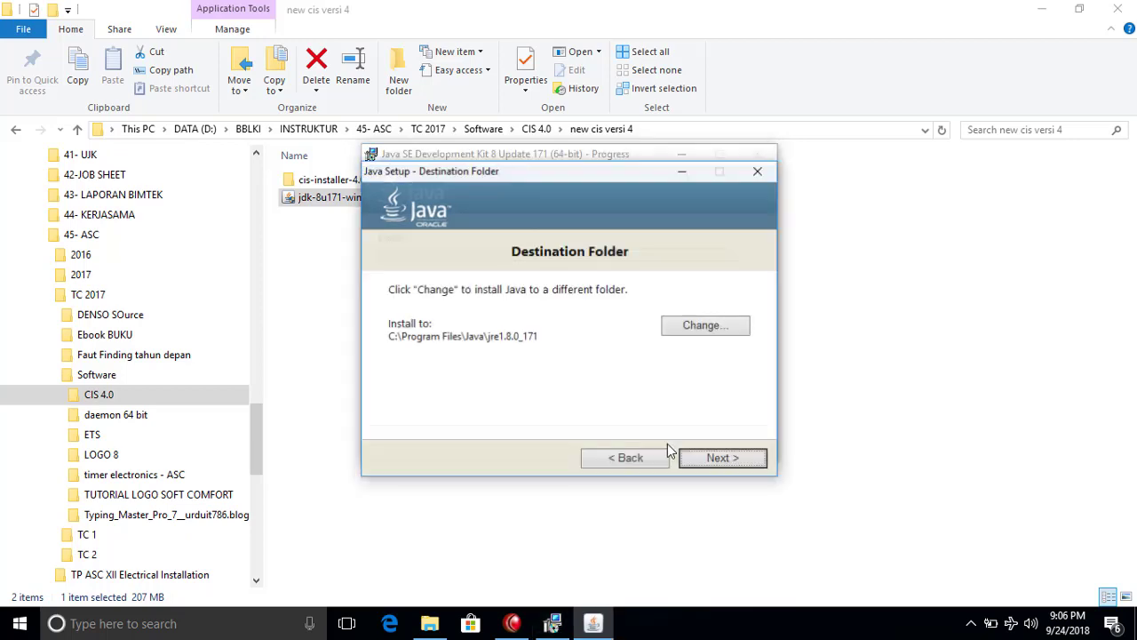
Accept the default JRE folder C:\Program Files\Java\jre1.8.0_171 and close the finished installer.
click(745, 458)
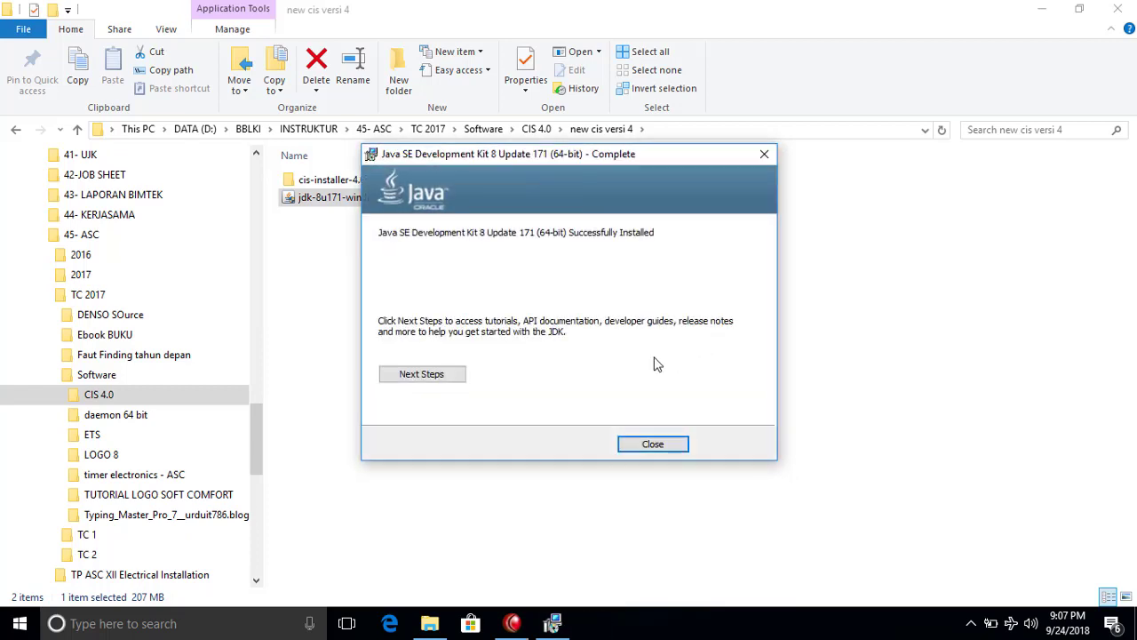
click(651, 446)
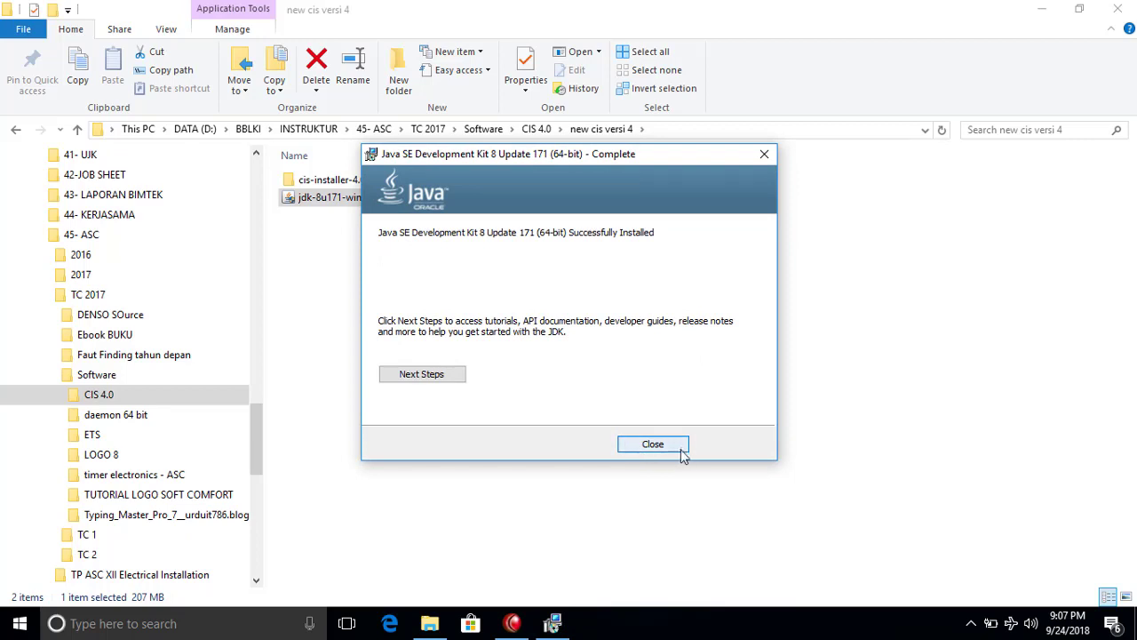
Launch the CIS installer from the cis-installer-4.0.0 folder and pass its welcome page.
double_click(336, 180)
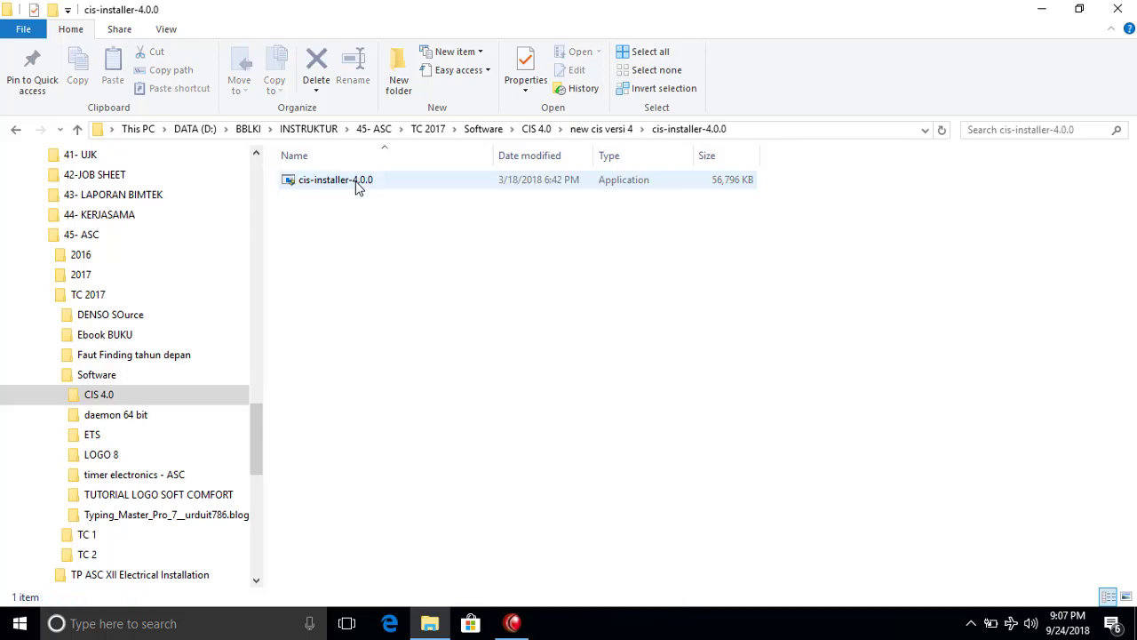
double_click(357, 181)
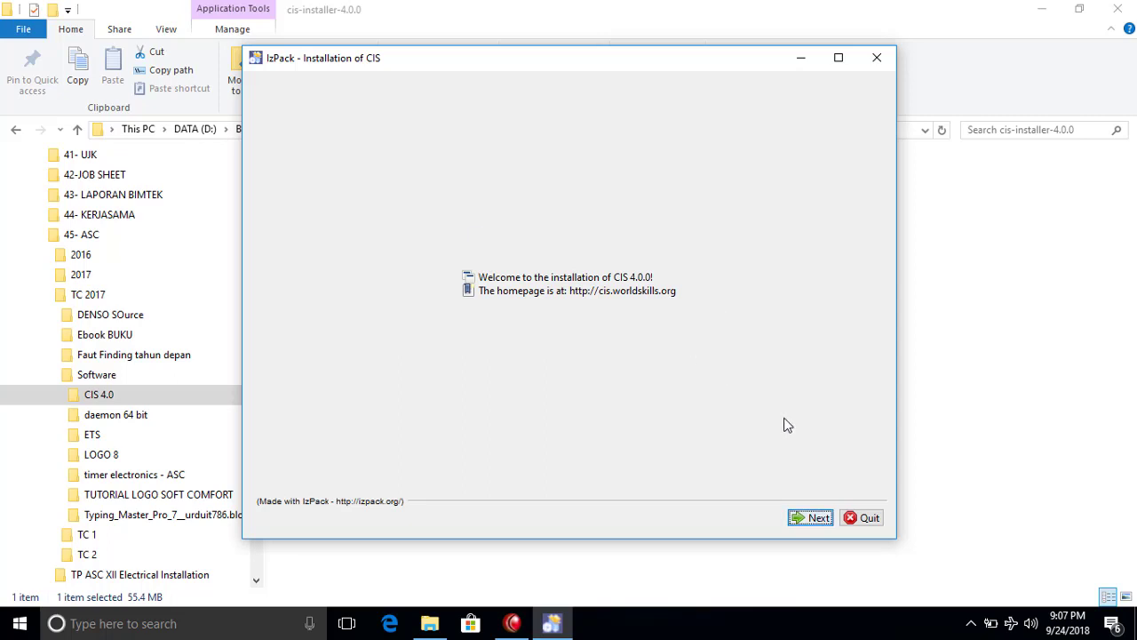
key(Return)
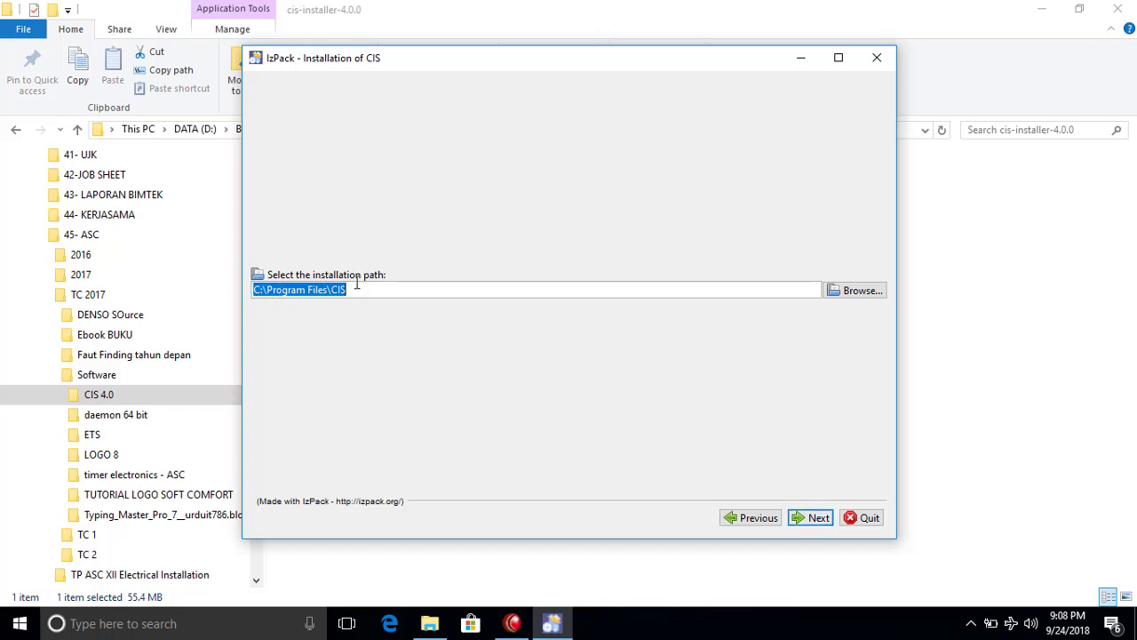
Install to C:\Program Files\CIS with the CIS pack, a new instance, no SSL and default port settings.
click(817, 518)
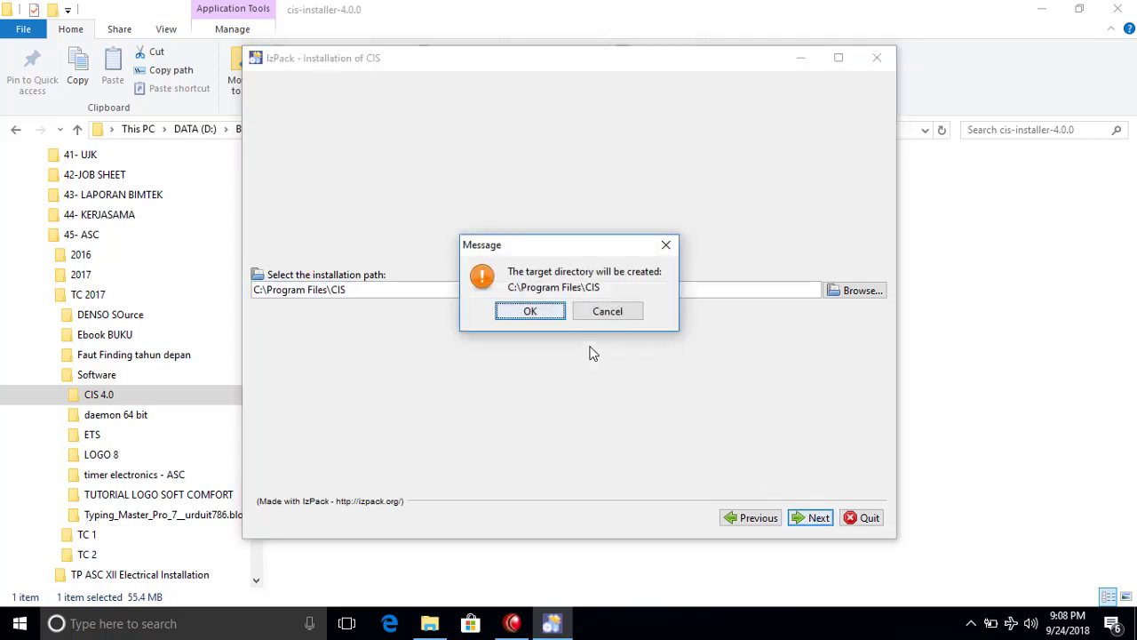
click(554, 318)
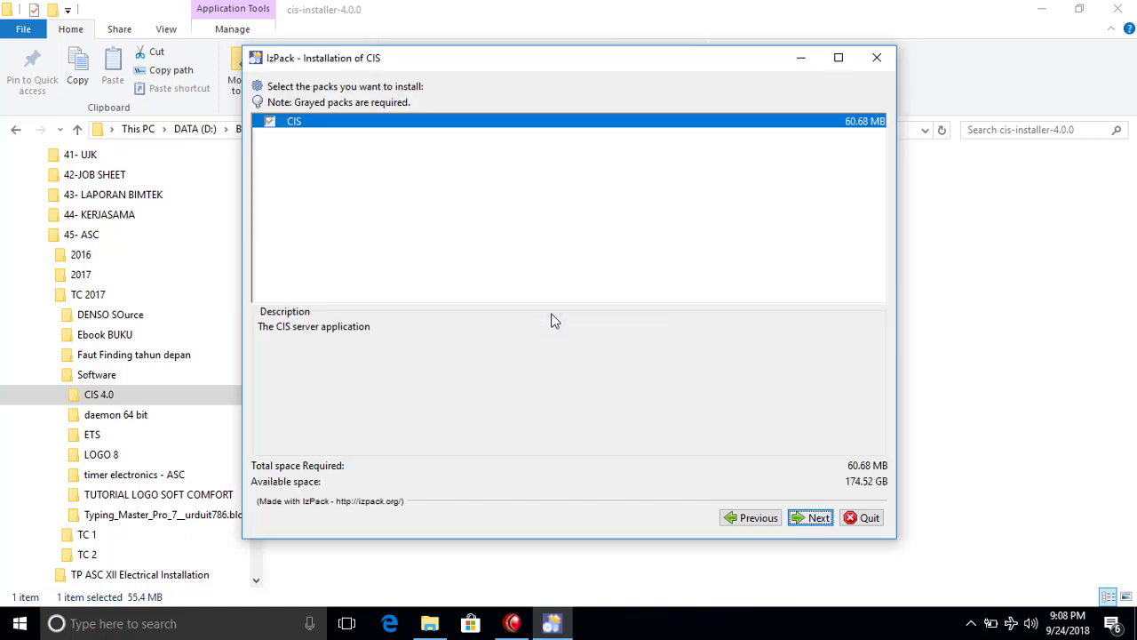
click(825, 522)
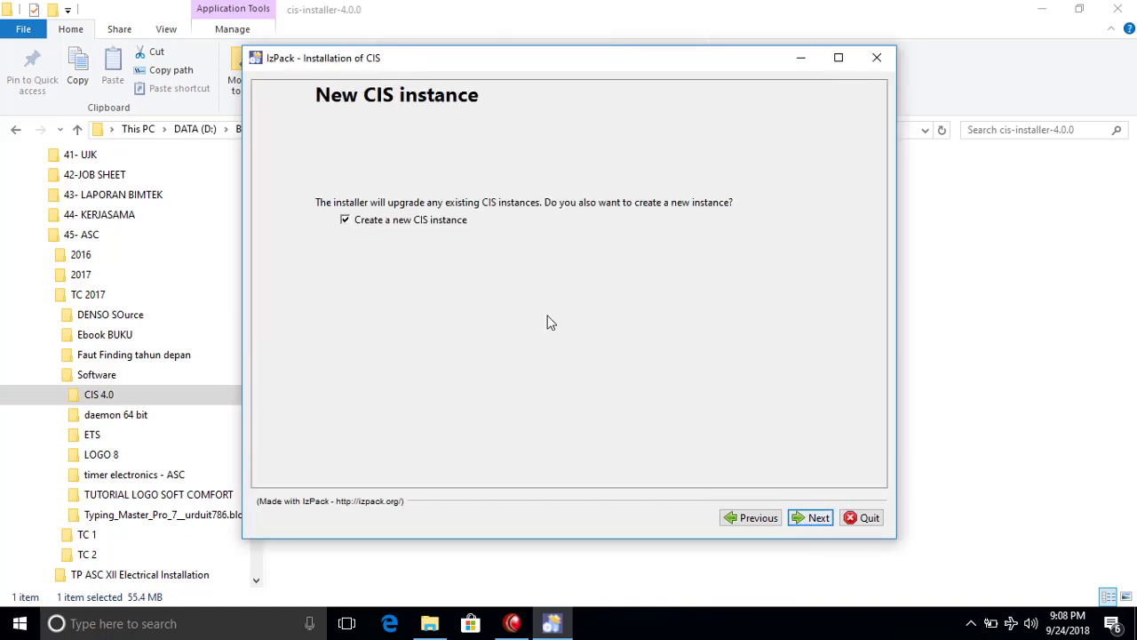
click(824, 522)
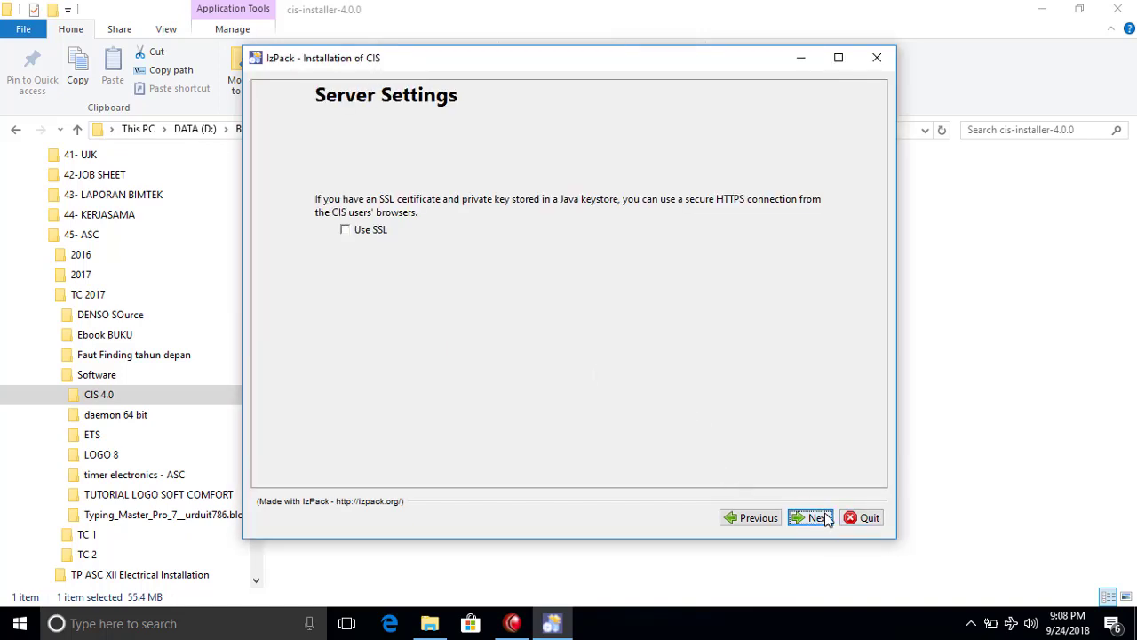
click(817, 519)
click(817, 520)
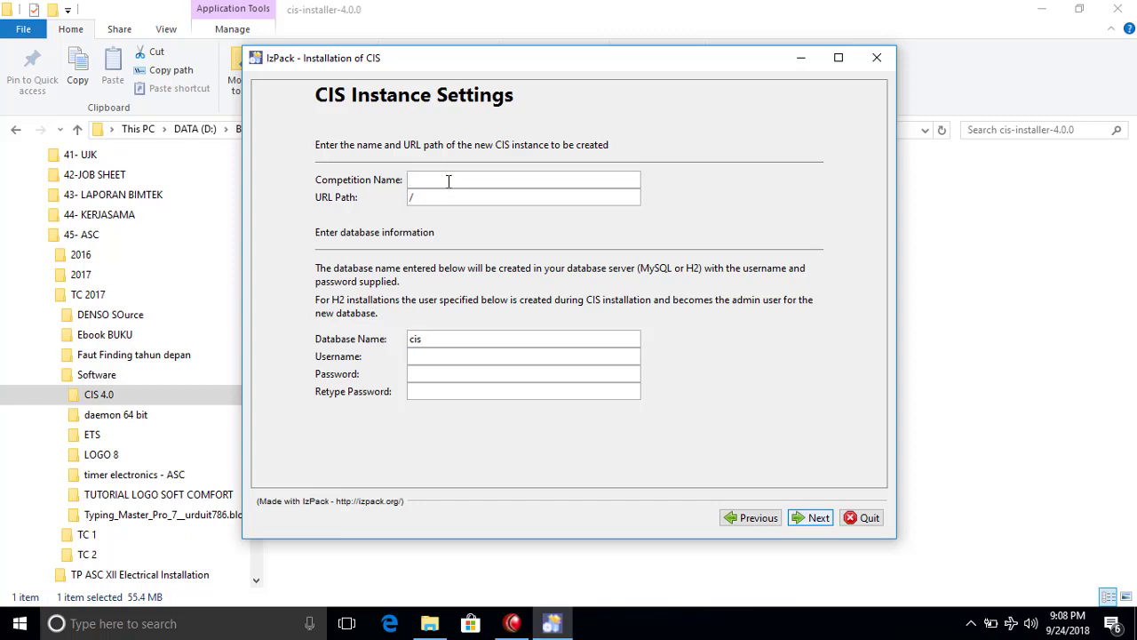
Name the competition wsasean12 and set its URL Path to /wsasean12.
text(wsasean12)
drag(459, 181, 410, 181)
key(ctrl+c)
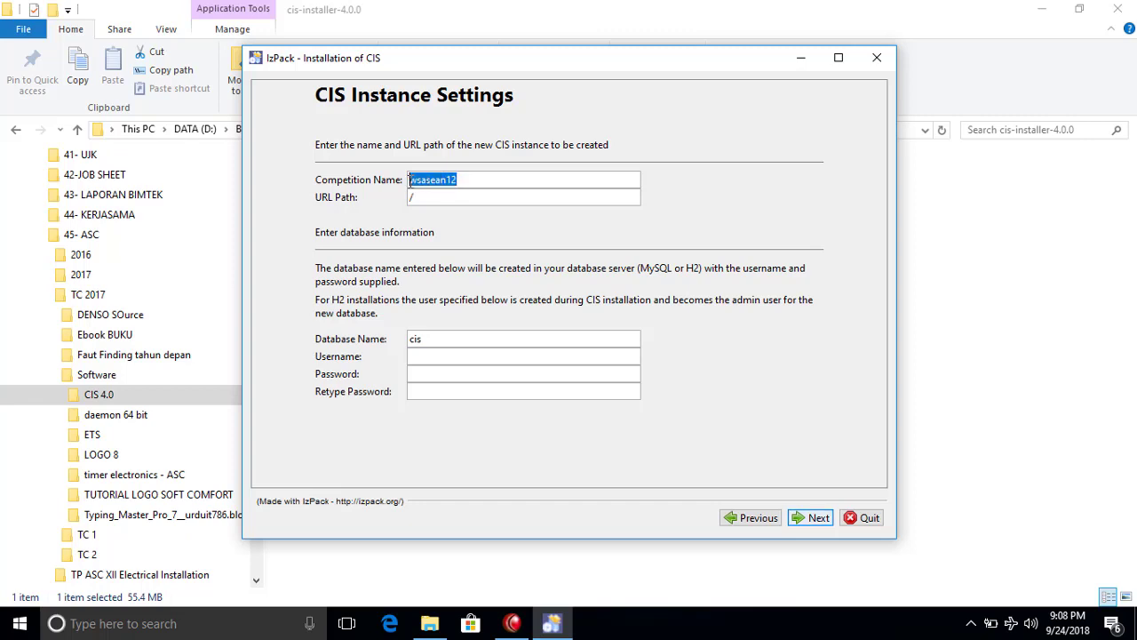
click(477, 198)
key(ctrl+v)
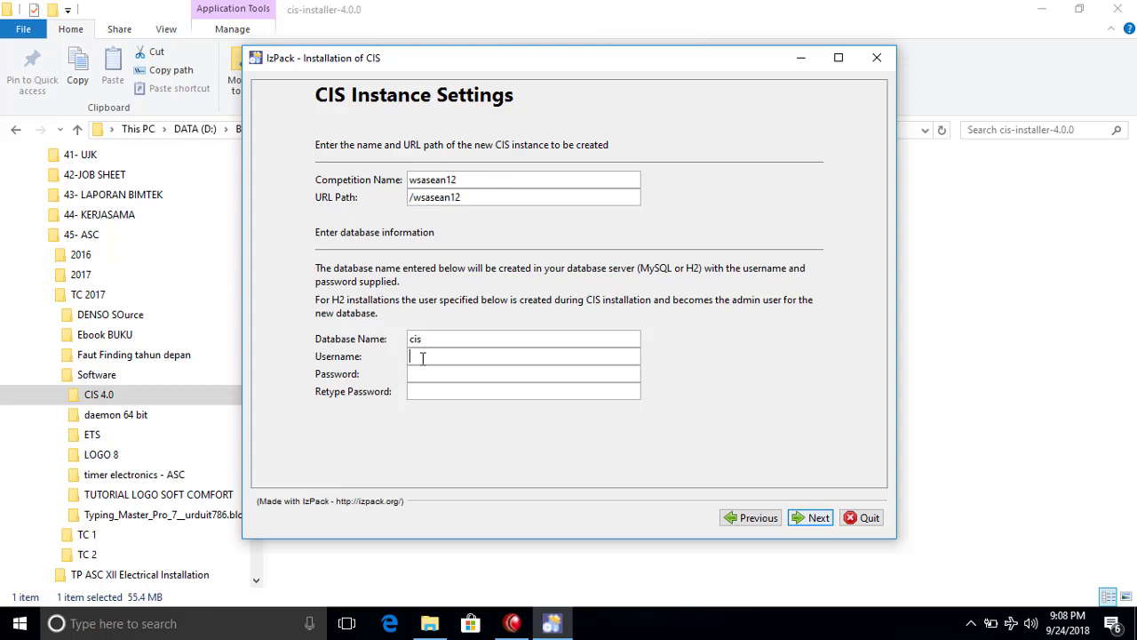
Enter the database username and password, confirm the password, and accept the instance settings.
click(423, 358)
text(admin)
click(443, 373)
text(admin)
click(446, 393)
text(admin)
click(815, 518)
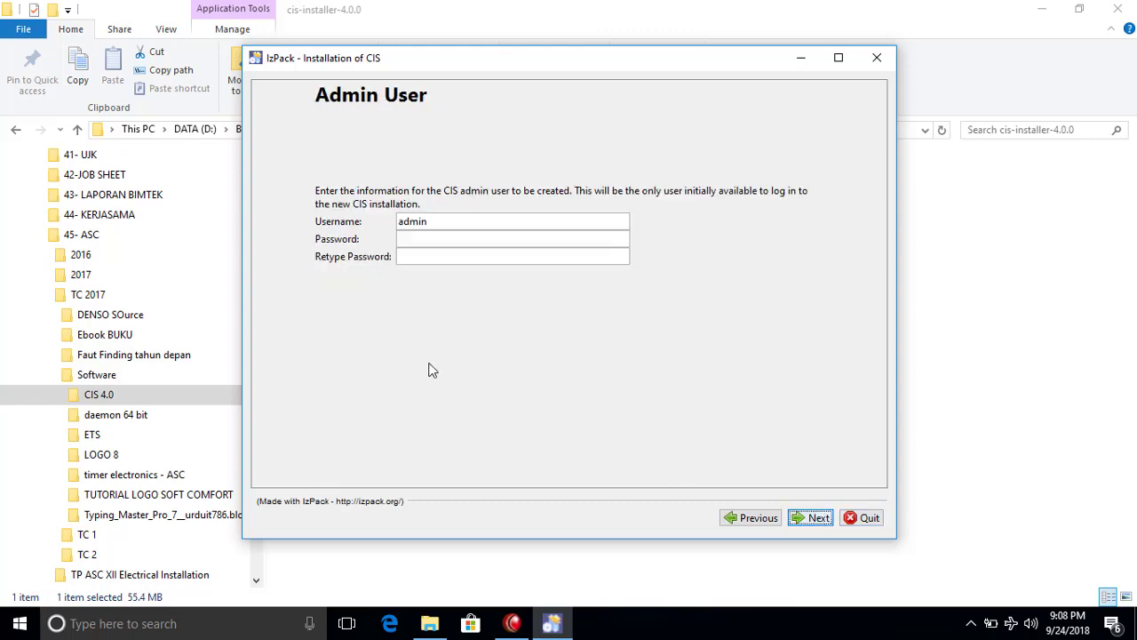
Enter and confirm the admin user's password, then start the installation.
click(441, 239)
text(admin)
click(439, 258)
text(adm)
click(818, 518)
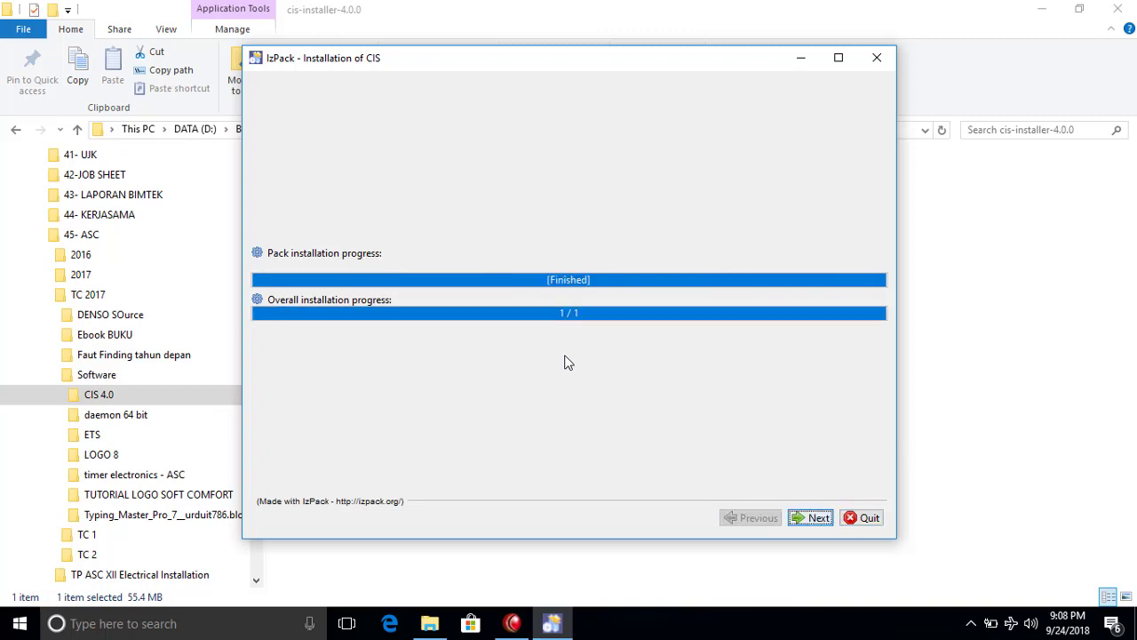
Let the CIS instance and database configuration complete, then finish with Done.
click(814, 516)
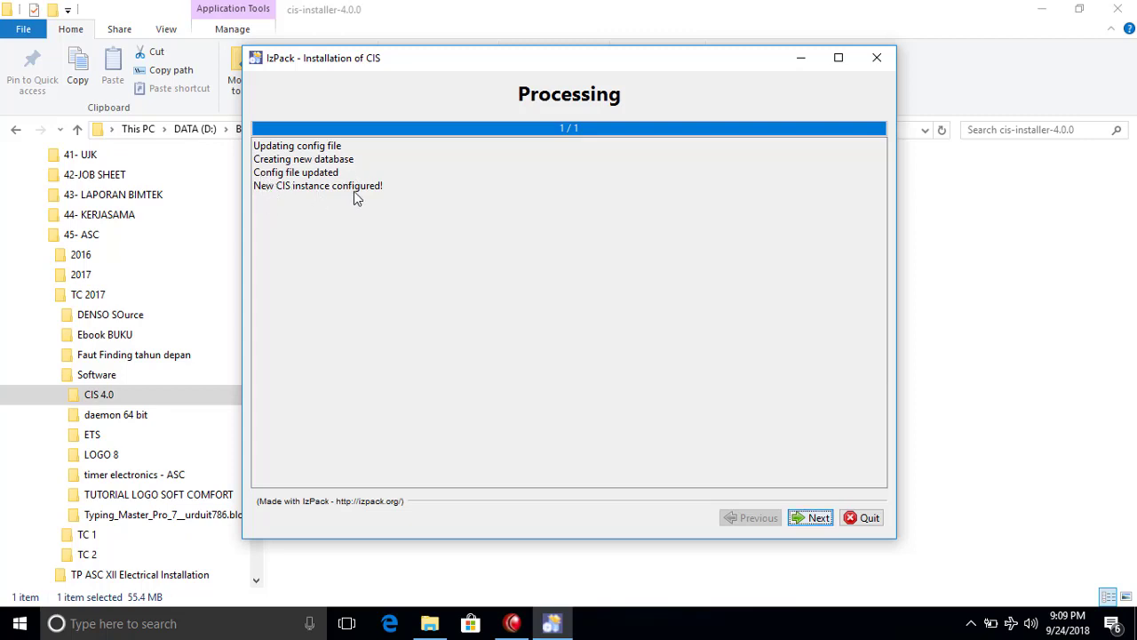
click(821, 519)
click(862, 519)
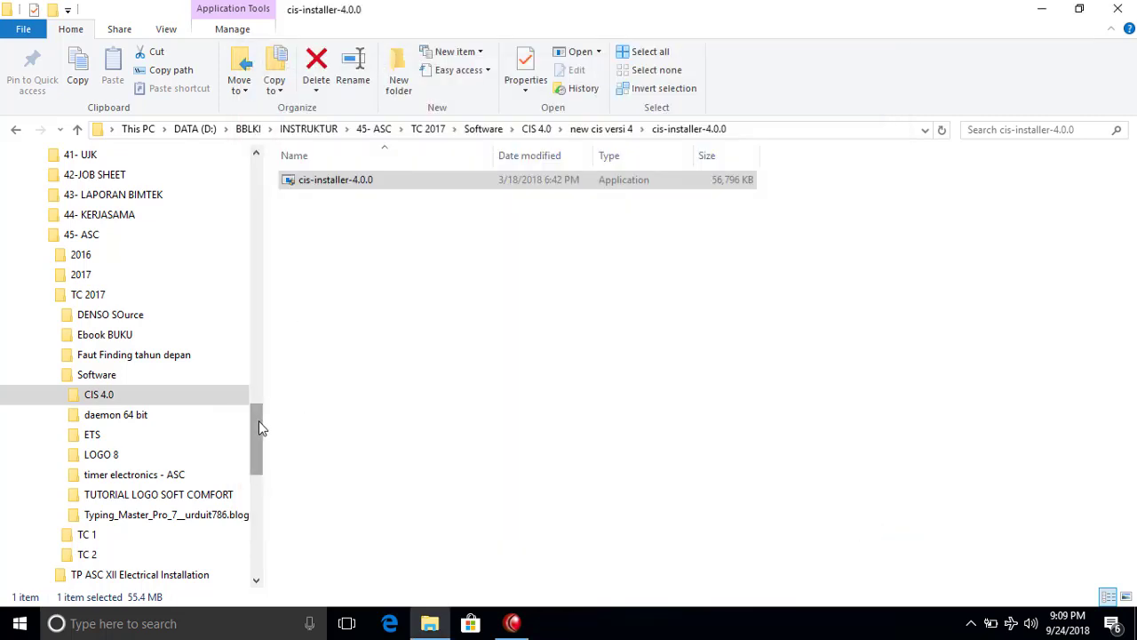
Reopen File Explorer and navigate to the CIS folder in C:\Program Files.
click(1117, 9)
key(super+x)
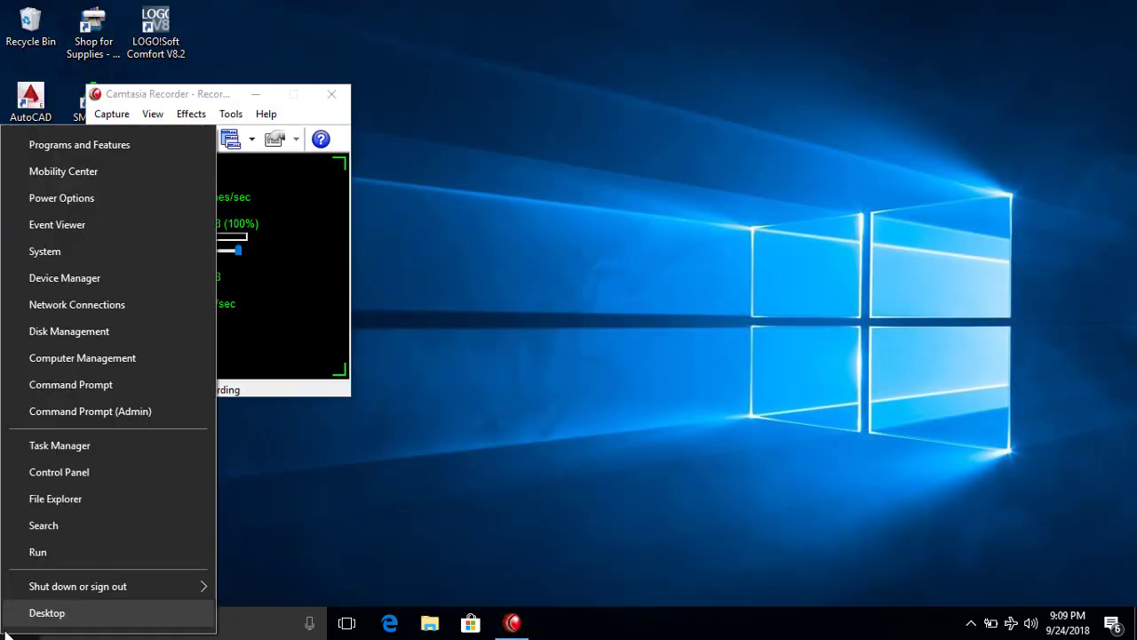
click(420, 561)
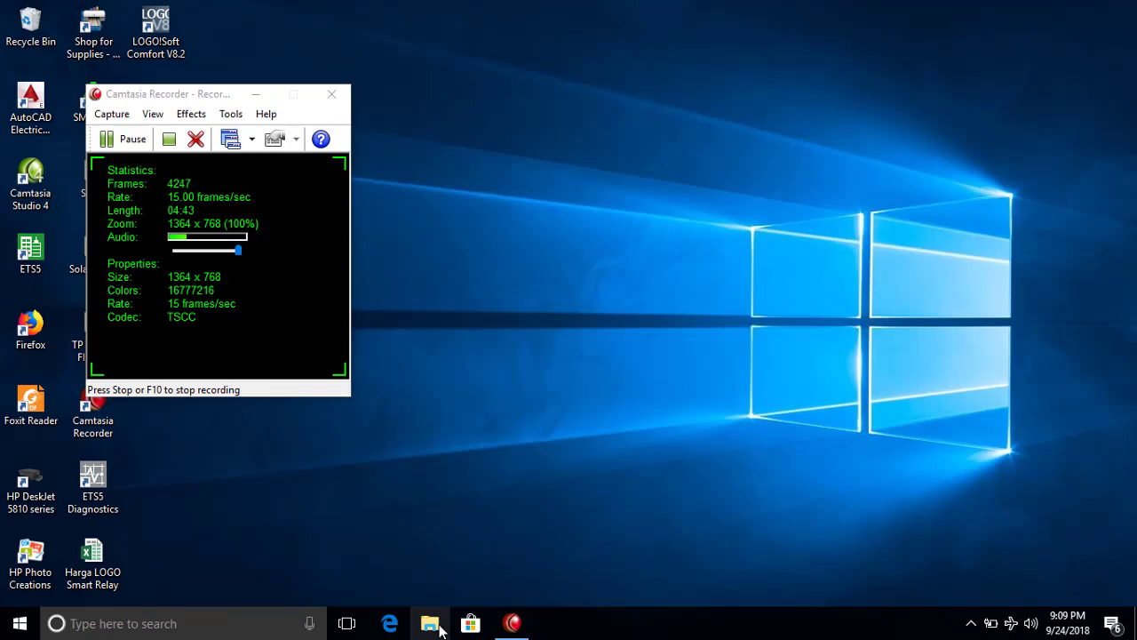
click(430, 623)
scroll(177, 414, down, 1)
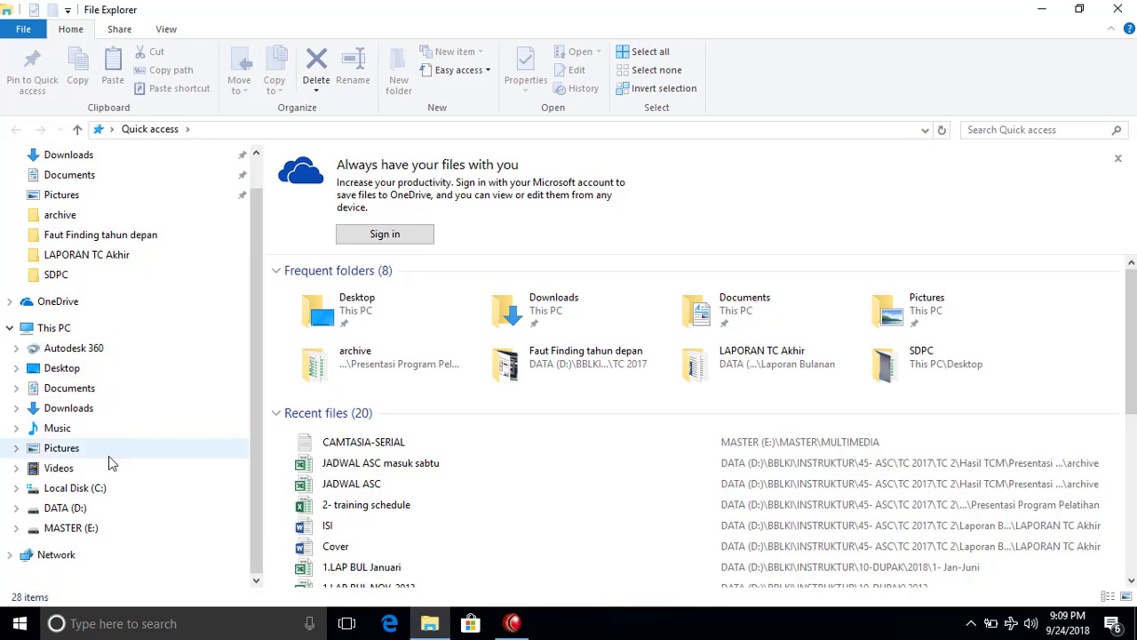
click(88, 491)
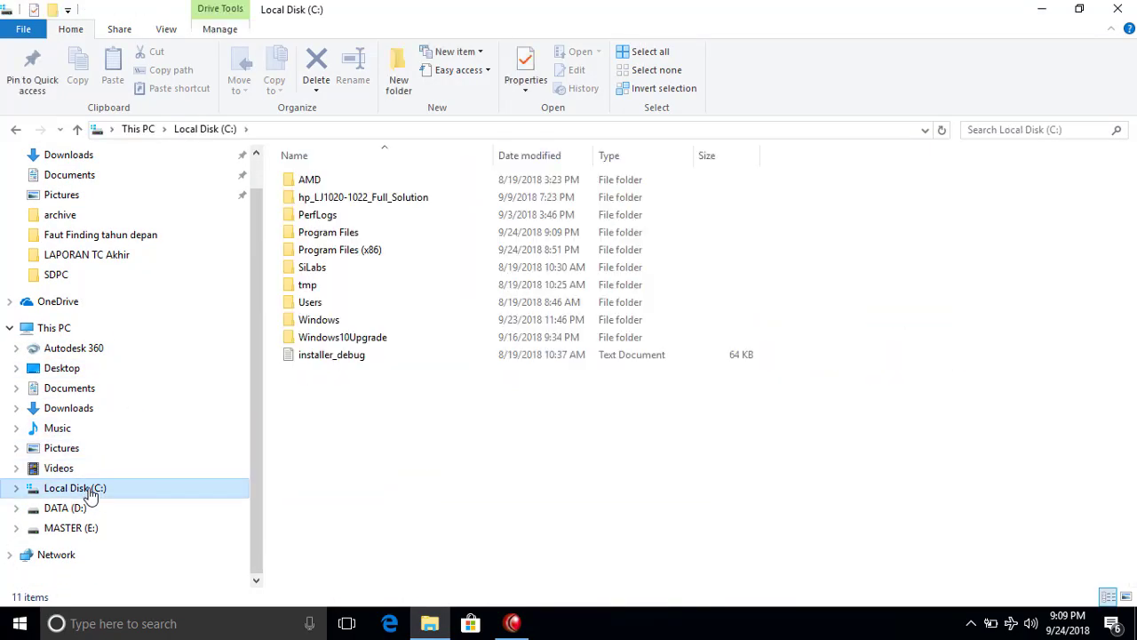
click(16, 487)
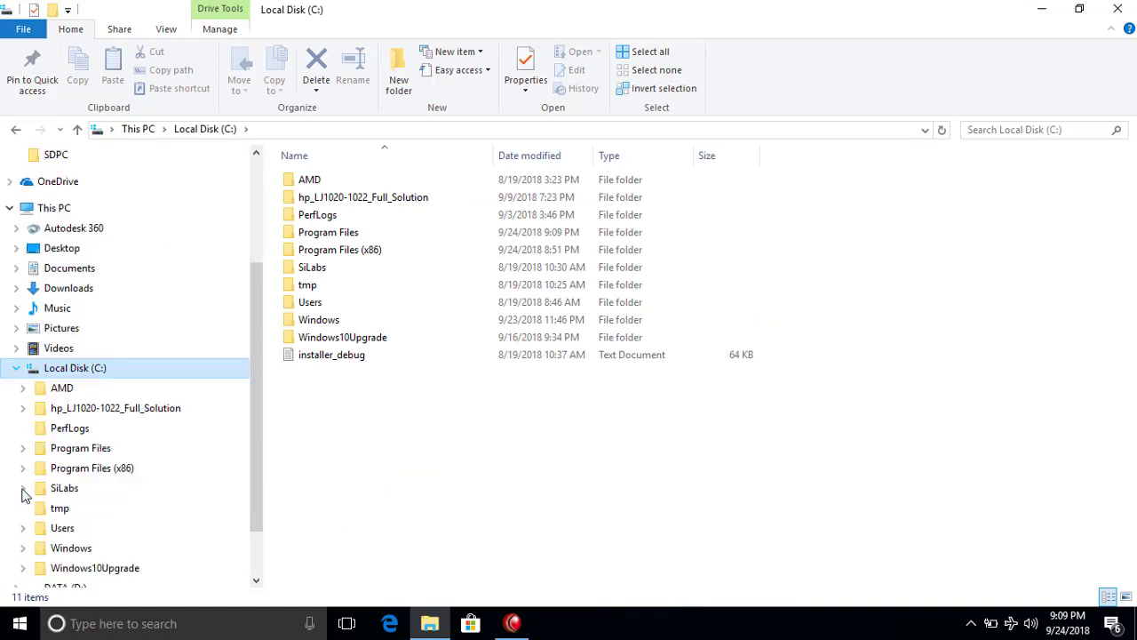
click(53, 455)
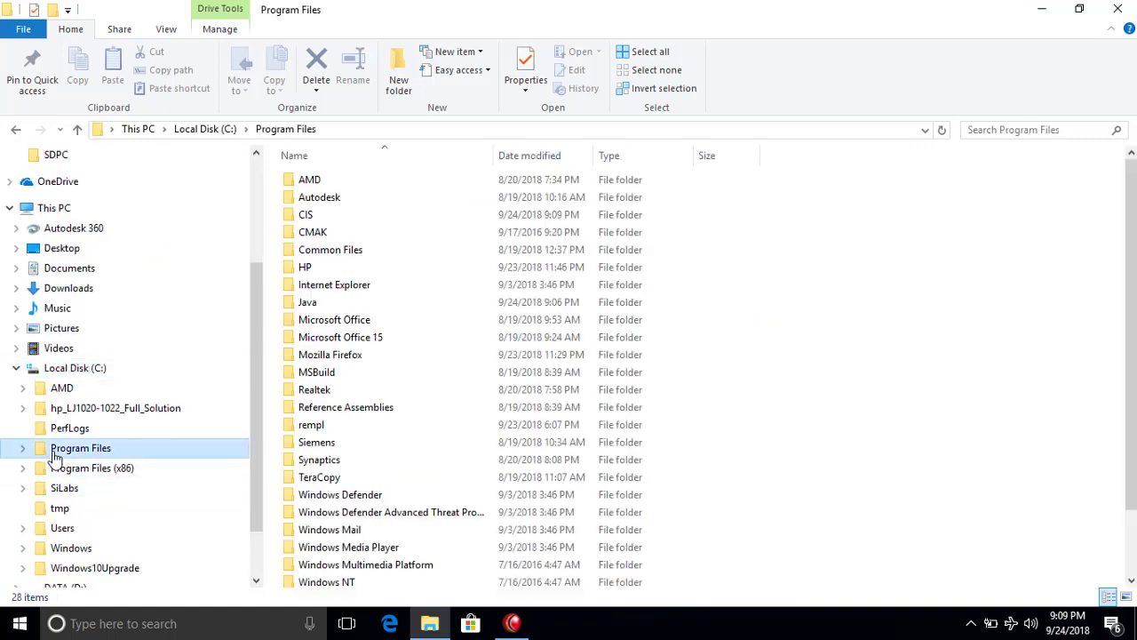
double_click(311, 215)
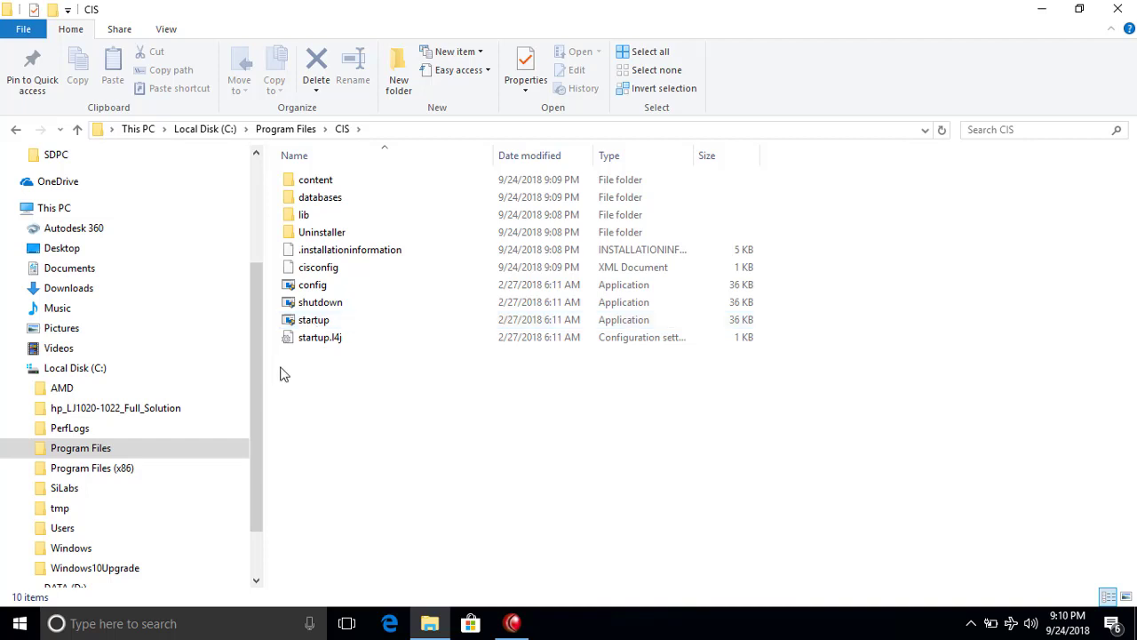
Send a shortcut of the CIS startup program to the desktop.
right_click(328, 326)
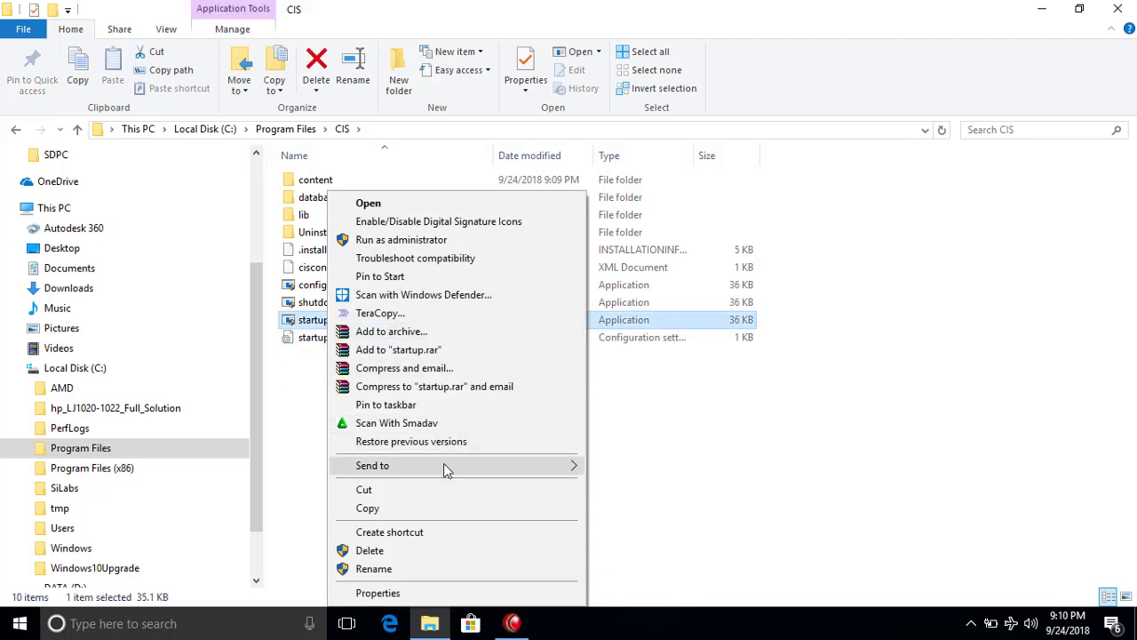
mouse_move(443, 462)
click(641, 503)
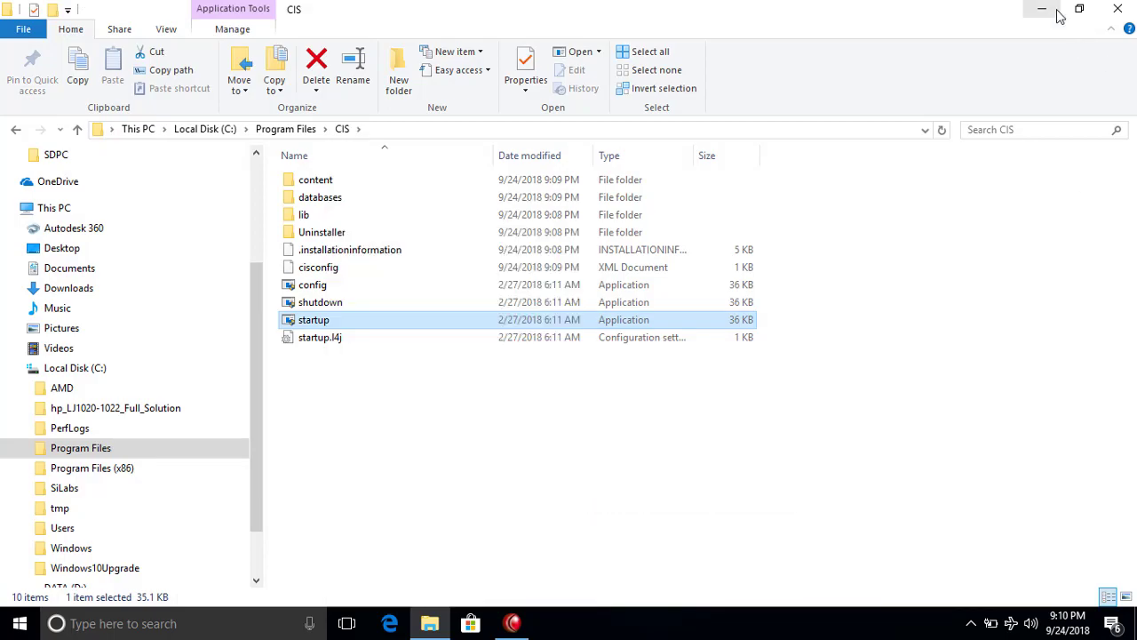
Minimize File Explorer and select the new startup - Shortcut on the desktop.
click(1046, 10)
click(256, 93)
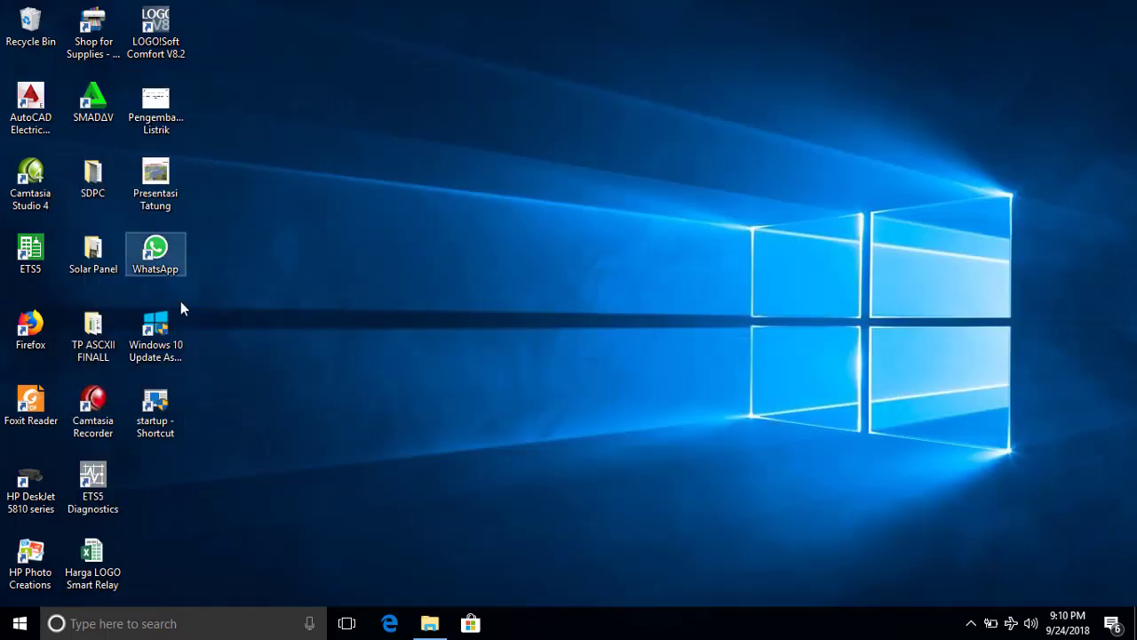
click(177, 408)
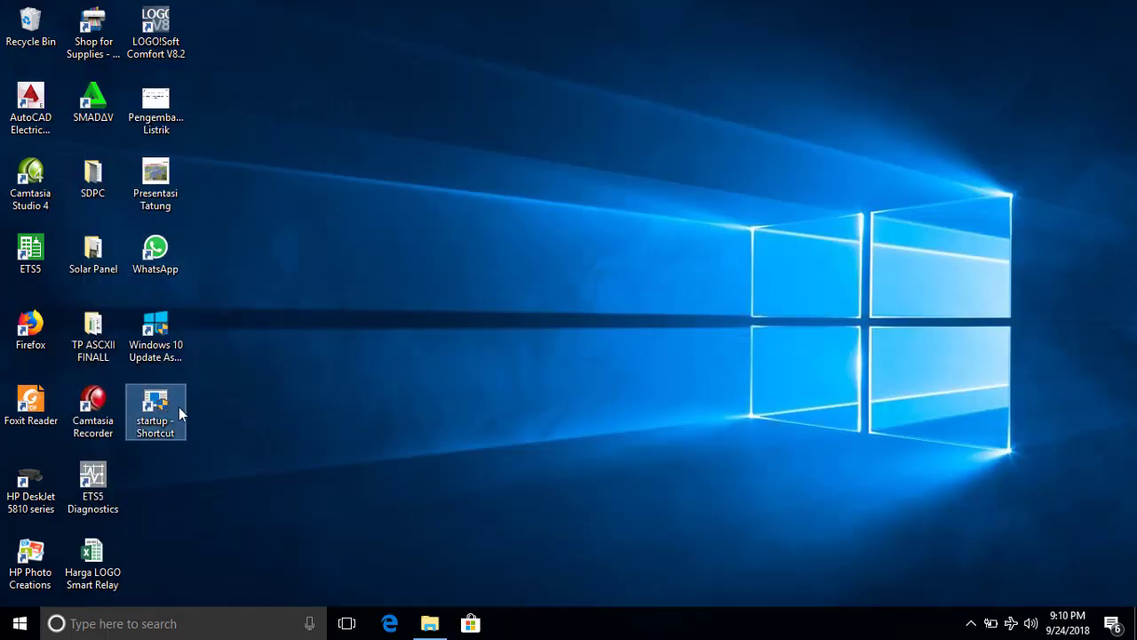
click(437, 625)
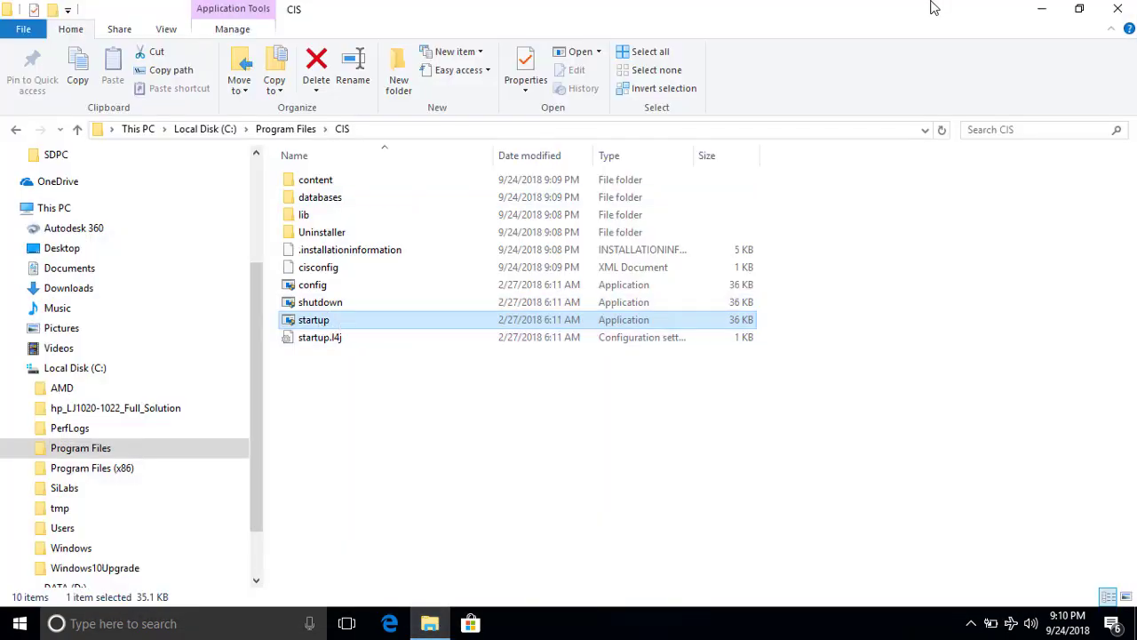
click(1040, 12)
click(168, 404)
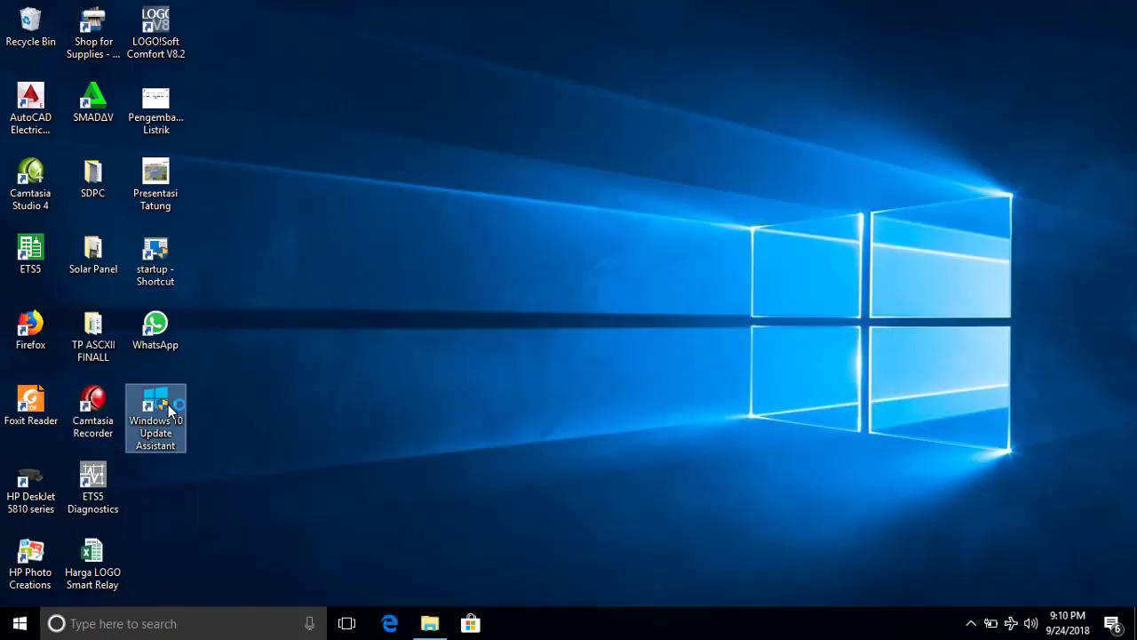
click(448, 418)
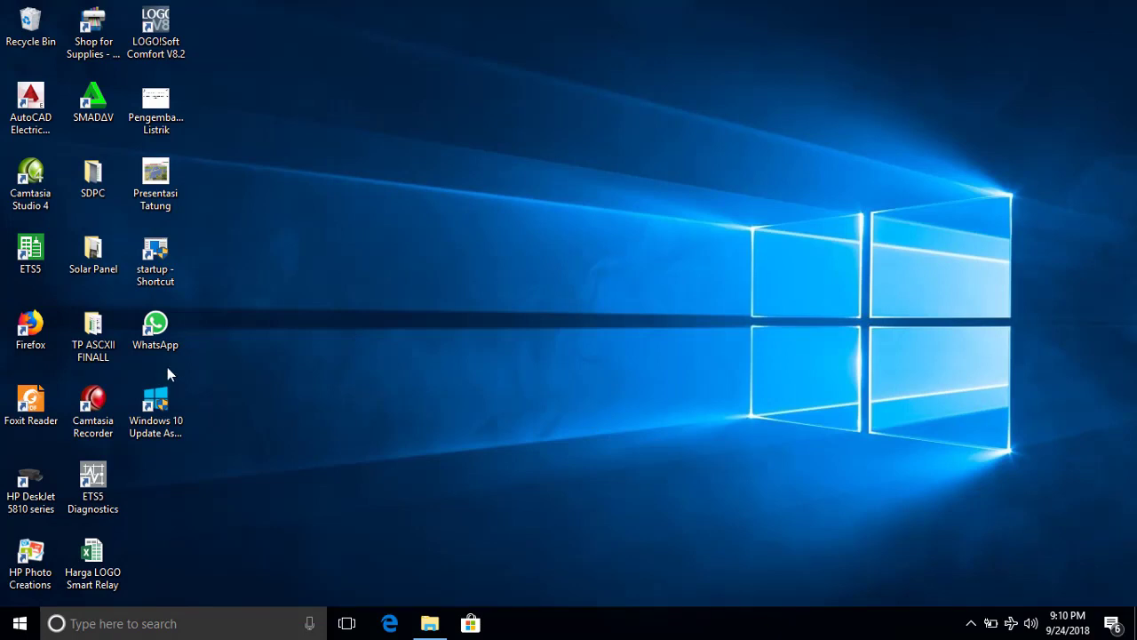
click(160, 265)
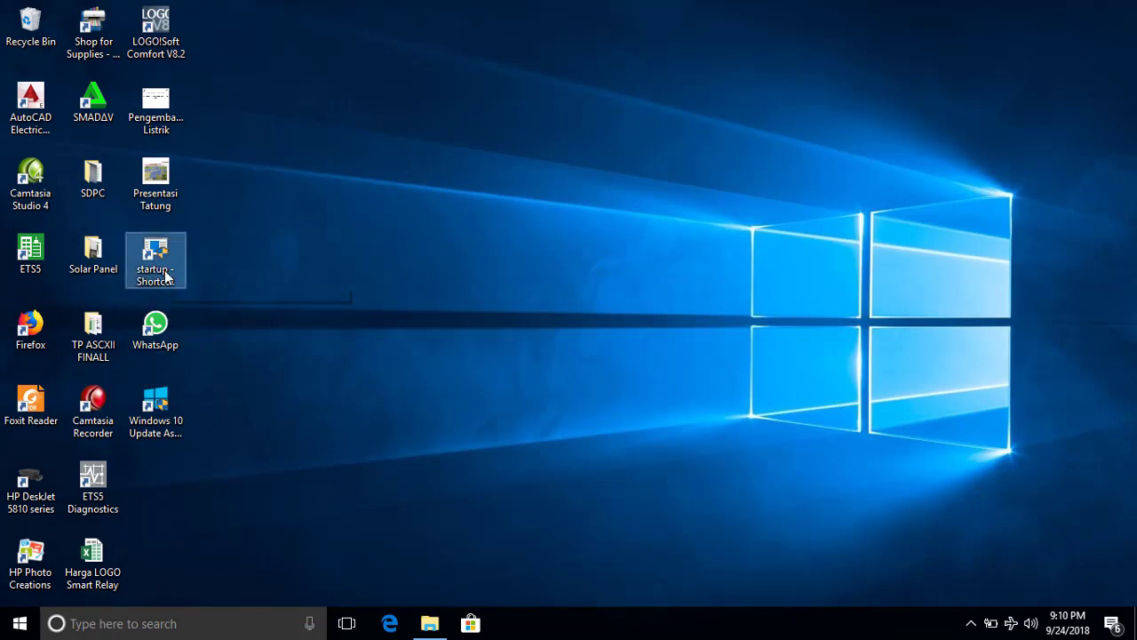
Launch the CIS server from the startup - Shortcut and move its console aside.
double_click(165, 277)
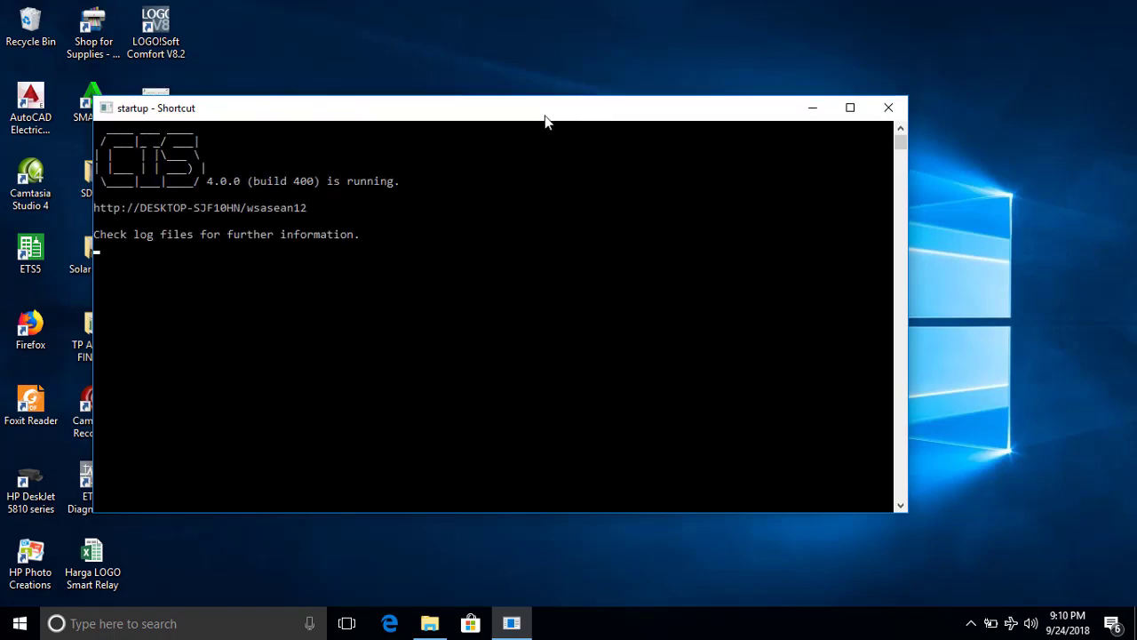
drag(545, 109, 685, 103)
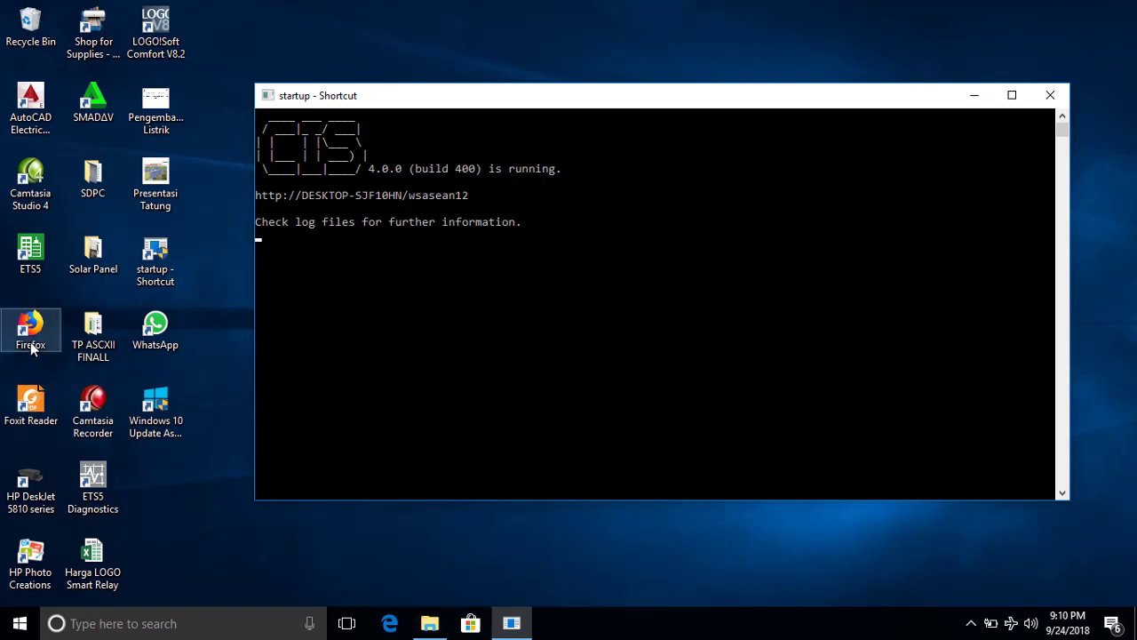
Open Firefox, then select the server web address shown in the CIS console.
double_click(31, 348)
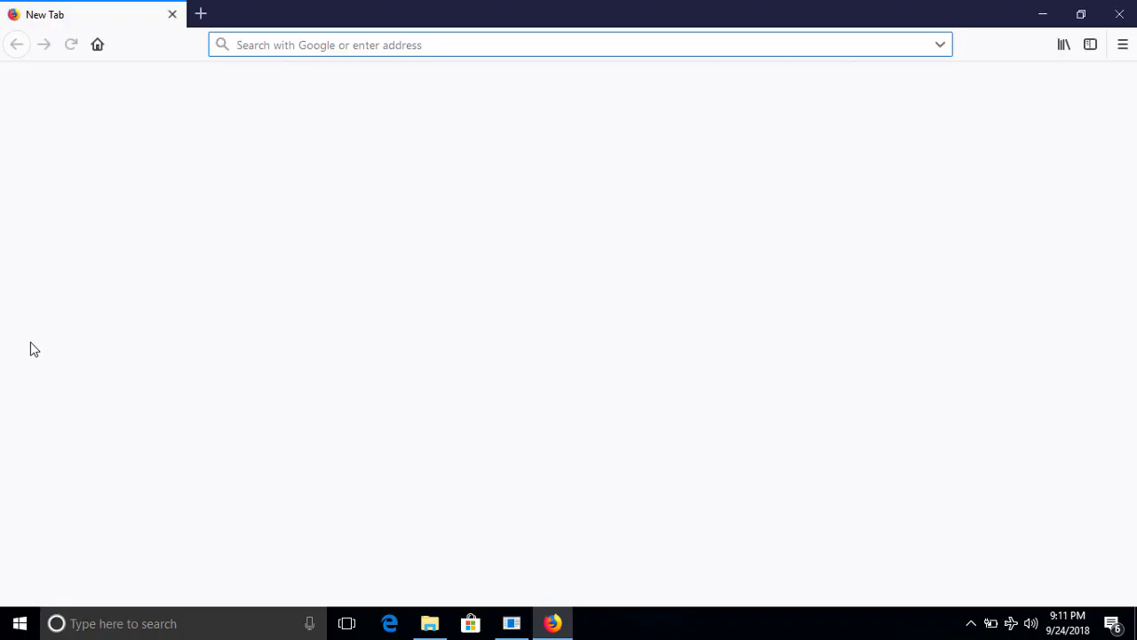
click(1041, 14)
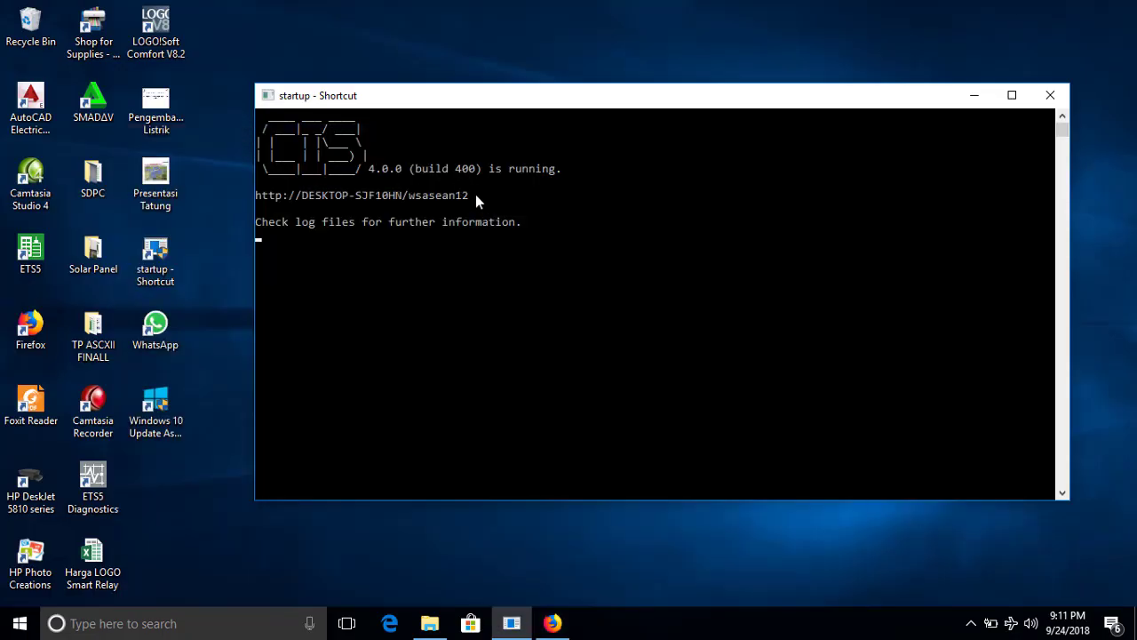
drag(475, 194, 266, 199)
right_click(264, 199)
drag(463, 197, 400, 203)
drag(478, 194, 246, 198)
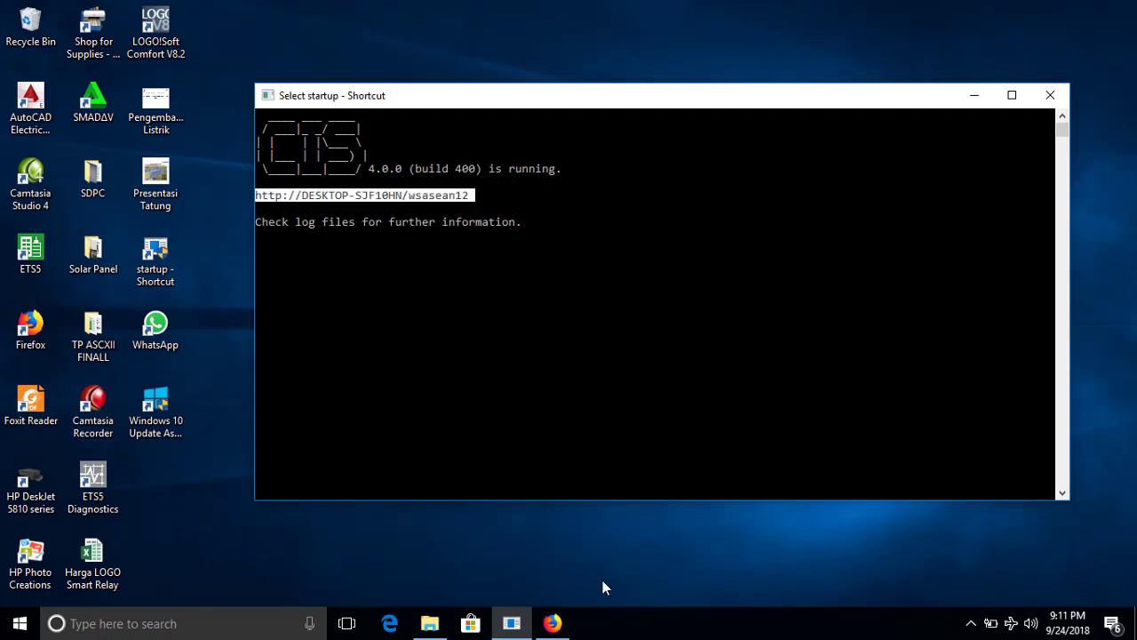
Place Firefox beside the console and load DESKTOP-SJF10HN/wsasean12.
click(552, 623)
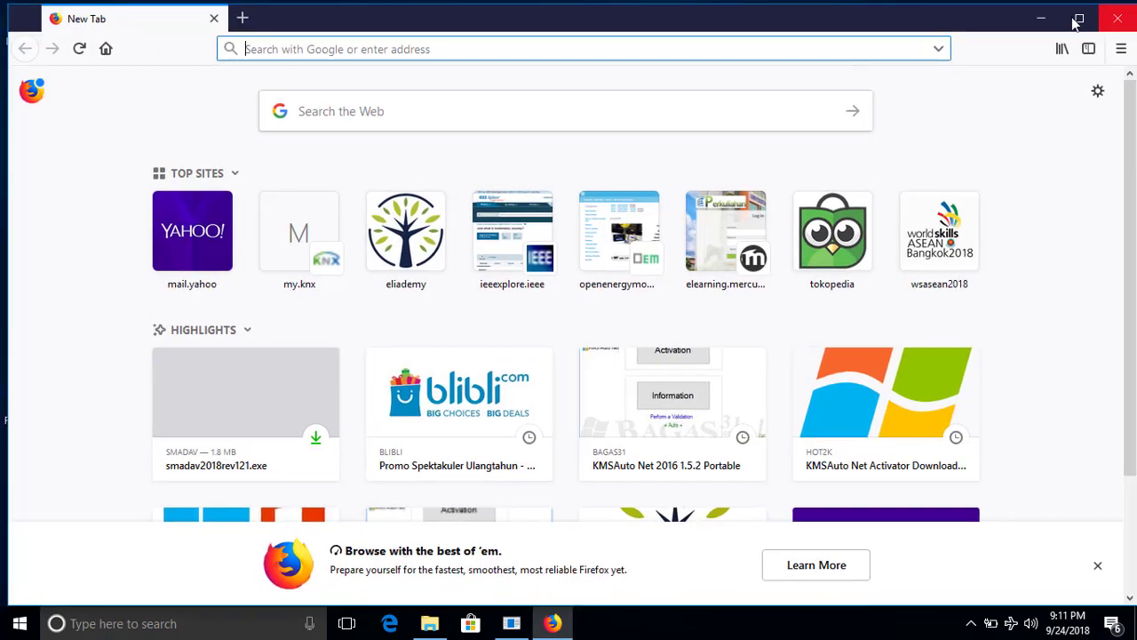
drag(355, 30, 828, 85)
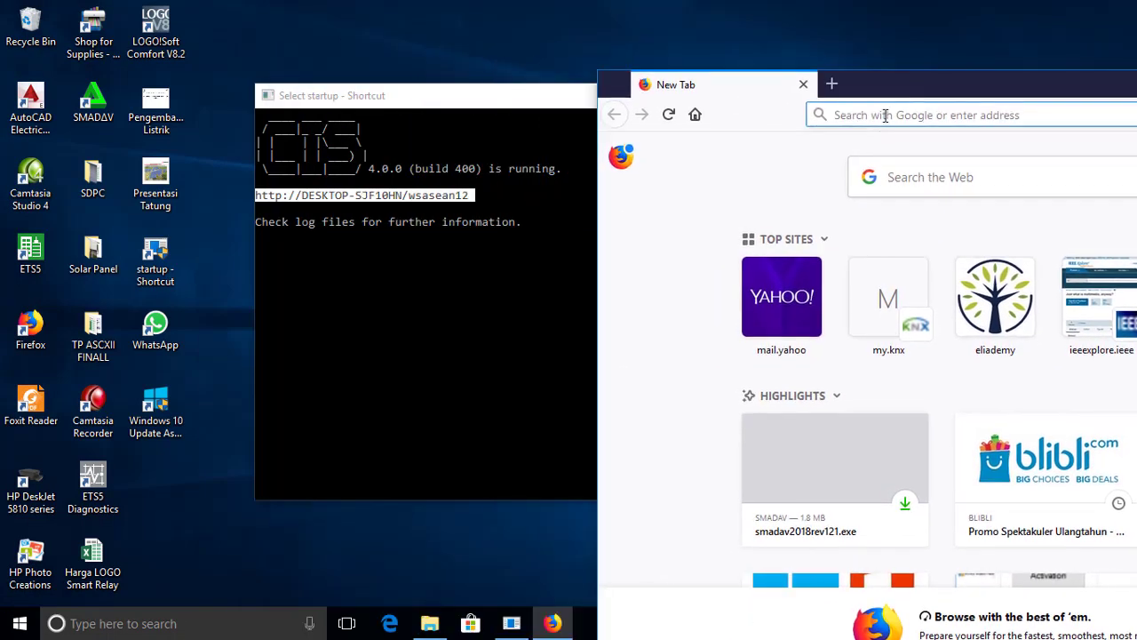
text(D)
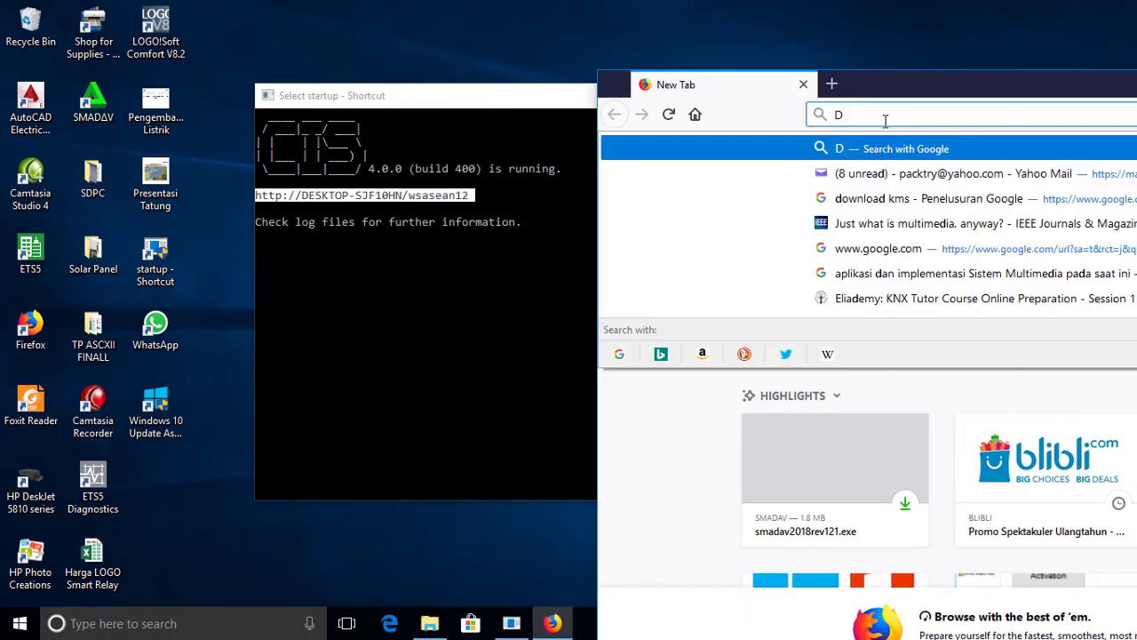
text(ESKTOP-)
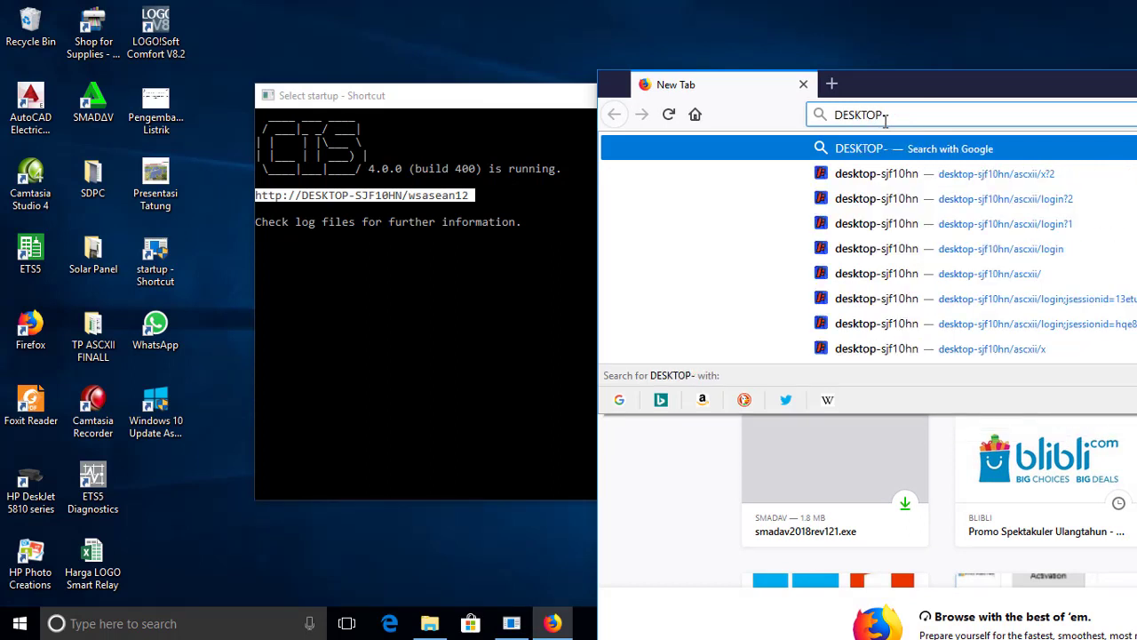
text(SJ)
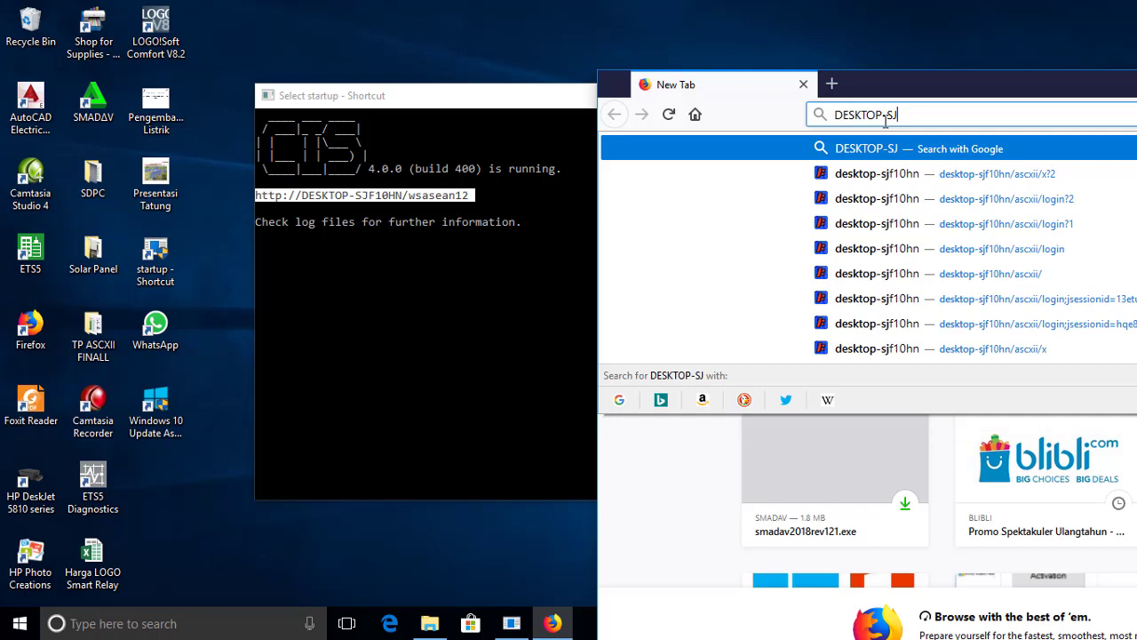
text(F10HN)
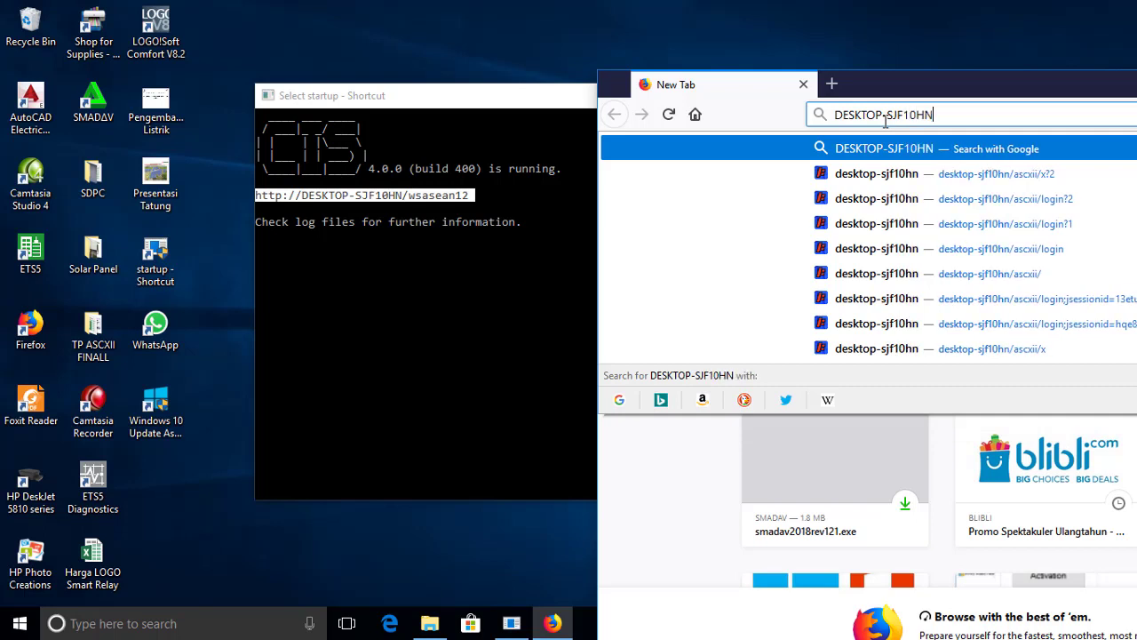
text(/wsas)
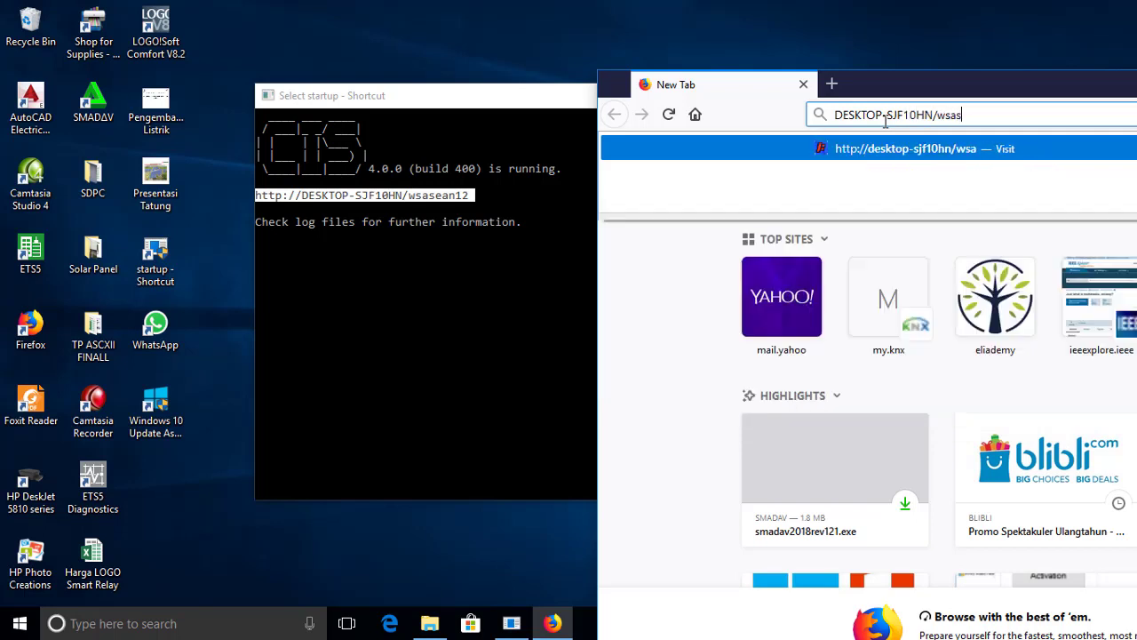
text(ean12)
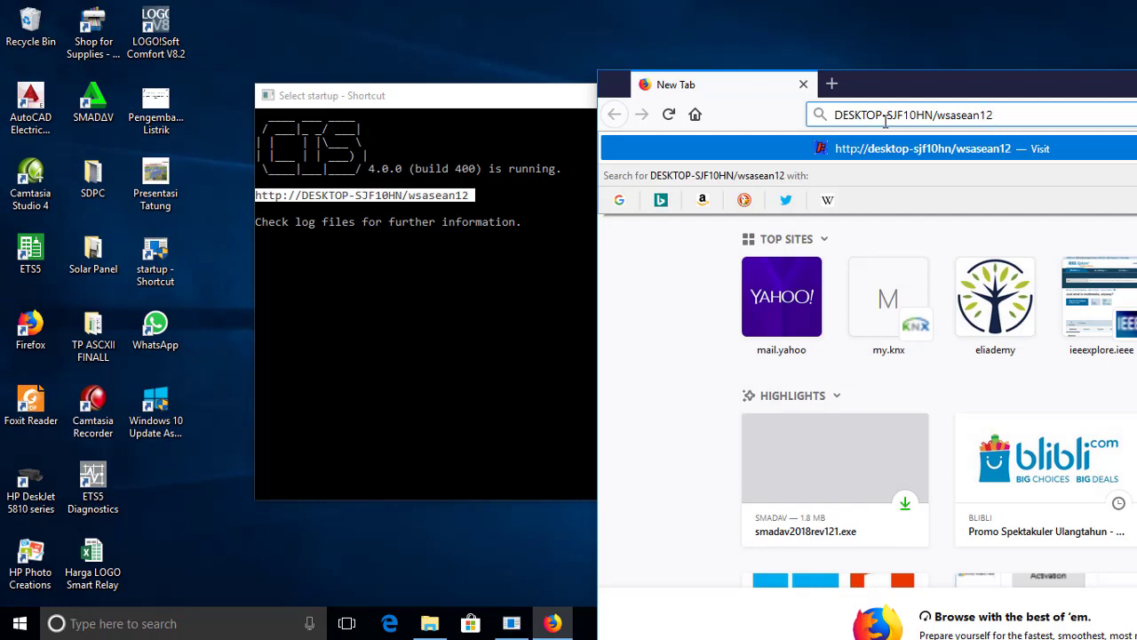
key(Return)
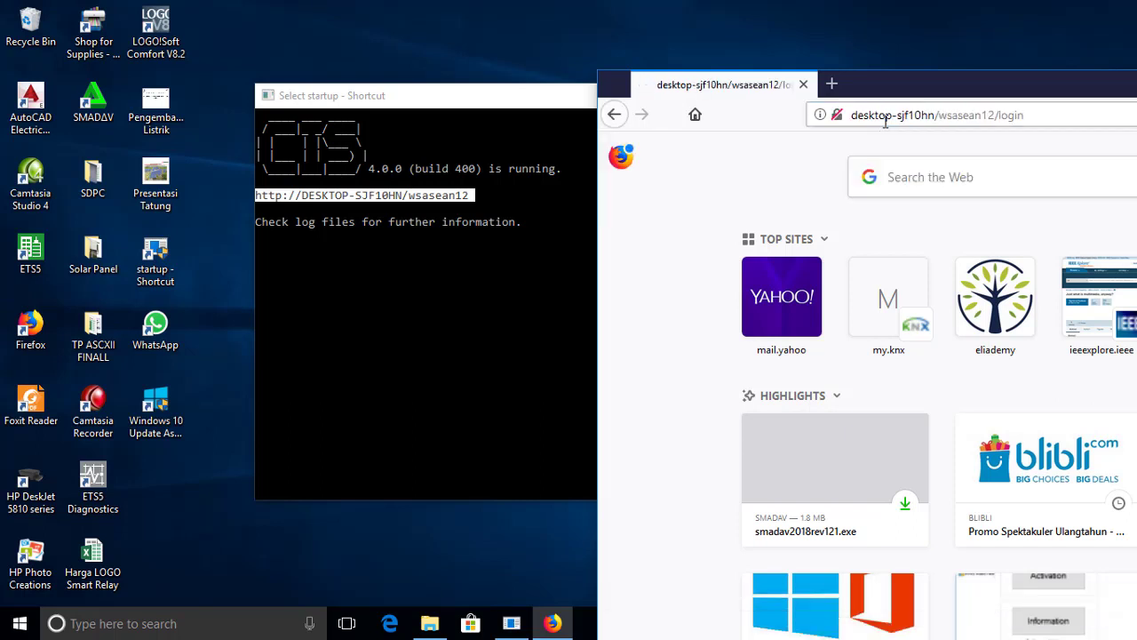
Reposition the Firefox window and maximize it to fill the screen.
drag(982, 96, 562, 23)
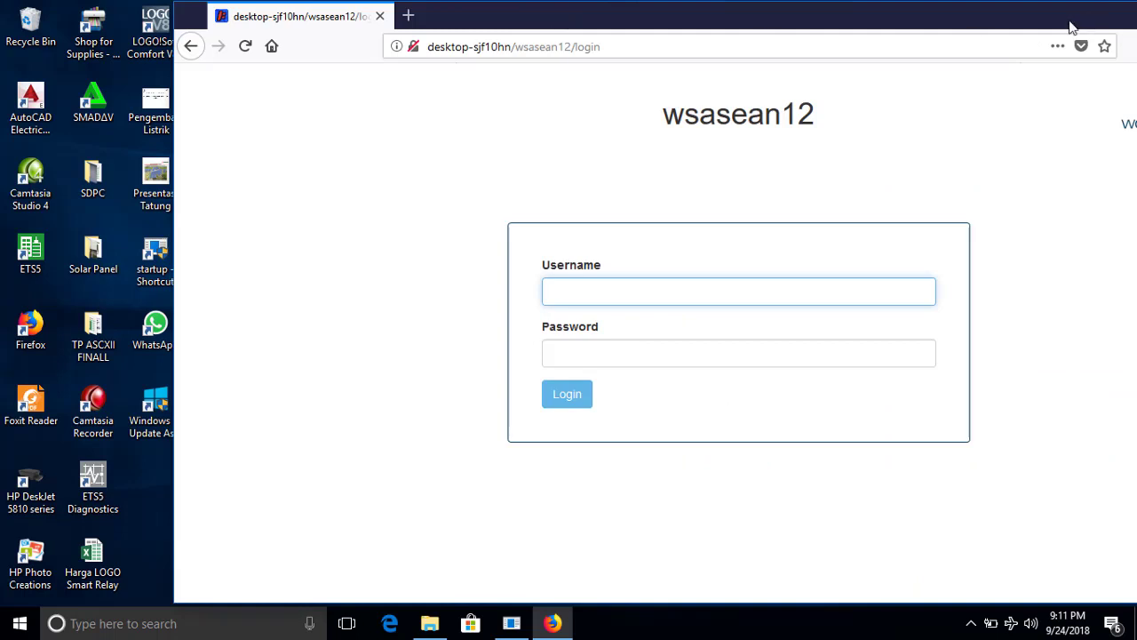
drag(1029, 21, 895, 40)
click(1117, 39)
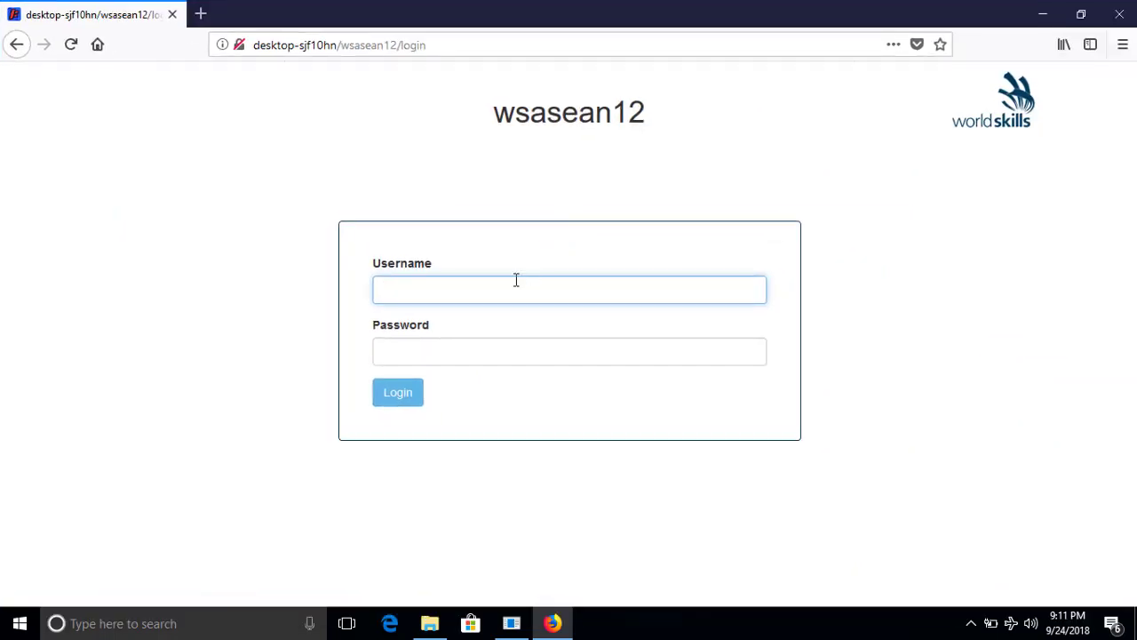
Log in with username admin and the account password, then save the login in Firefox.
text(as)
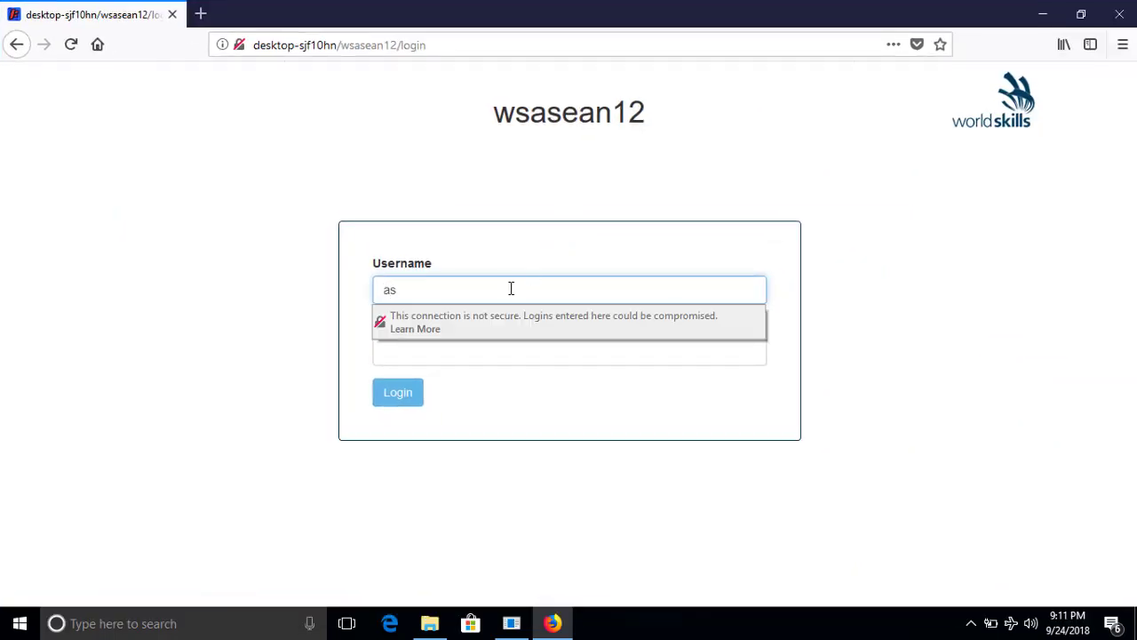
key(BackSpace)
text(dmin)
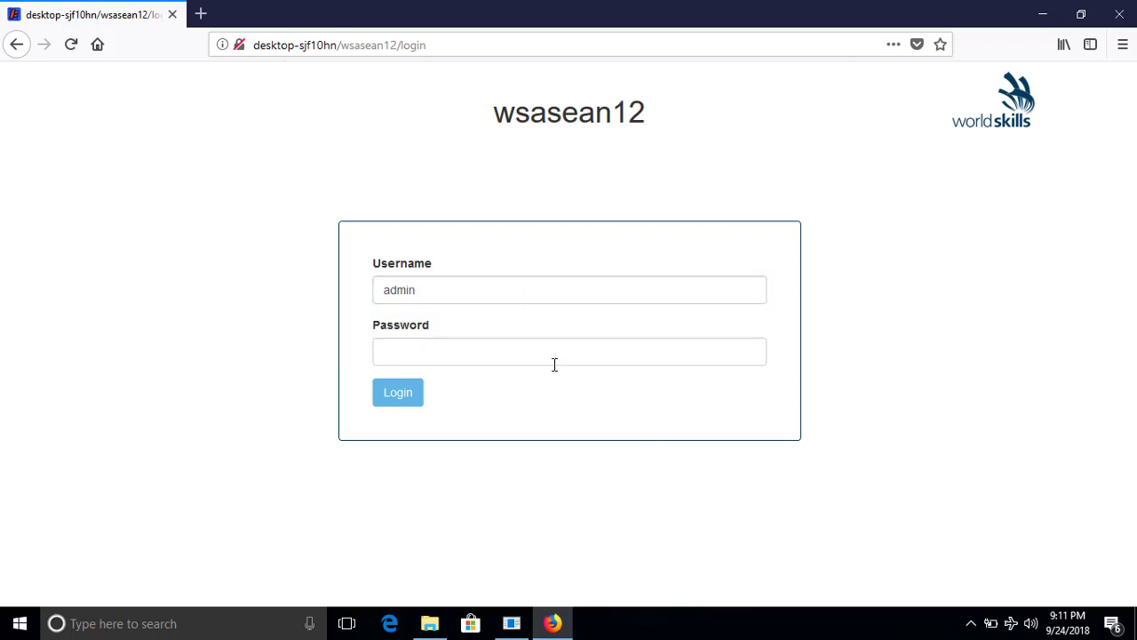
click(546, 347)
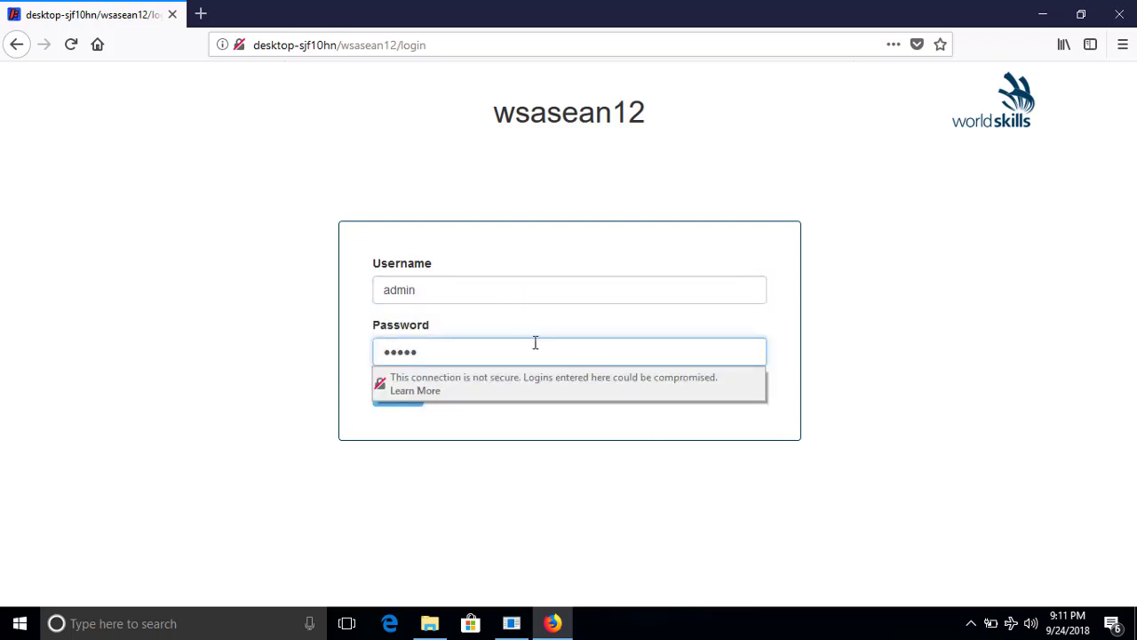
click(404, 399)
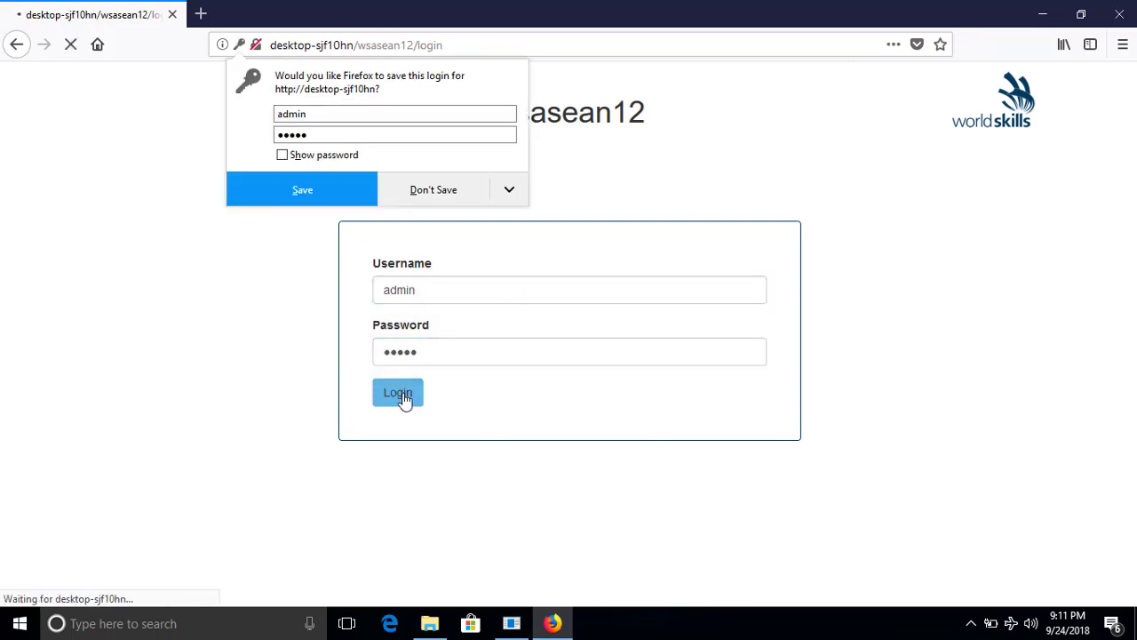
click(362, 202)
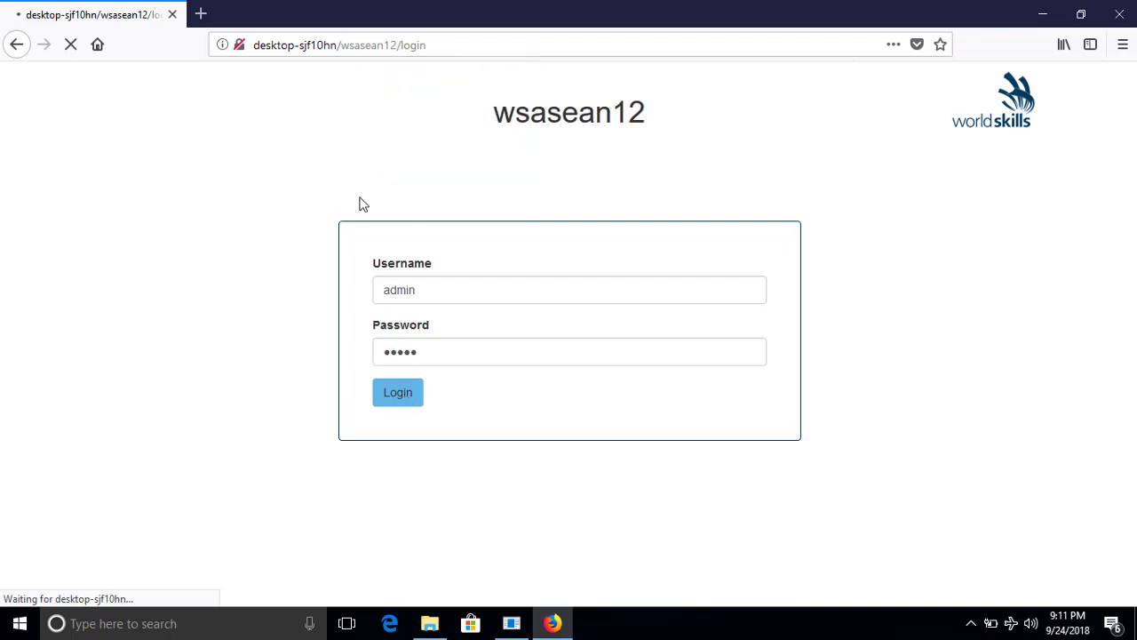